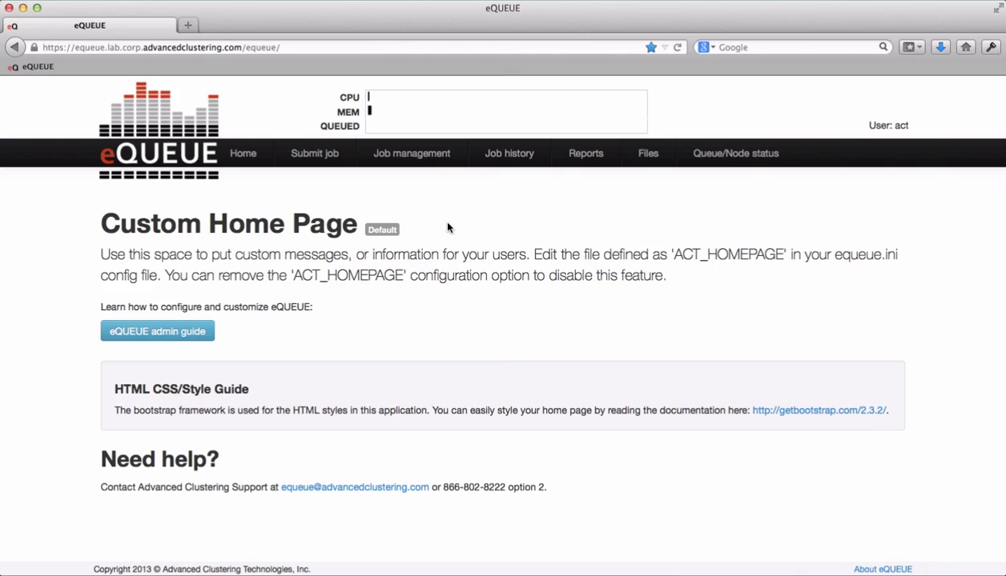
Open the Desktop session submission form from the Desktop_Apps job forms.
left_click(327, 159)
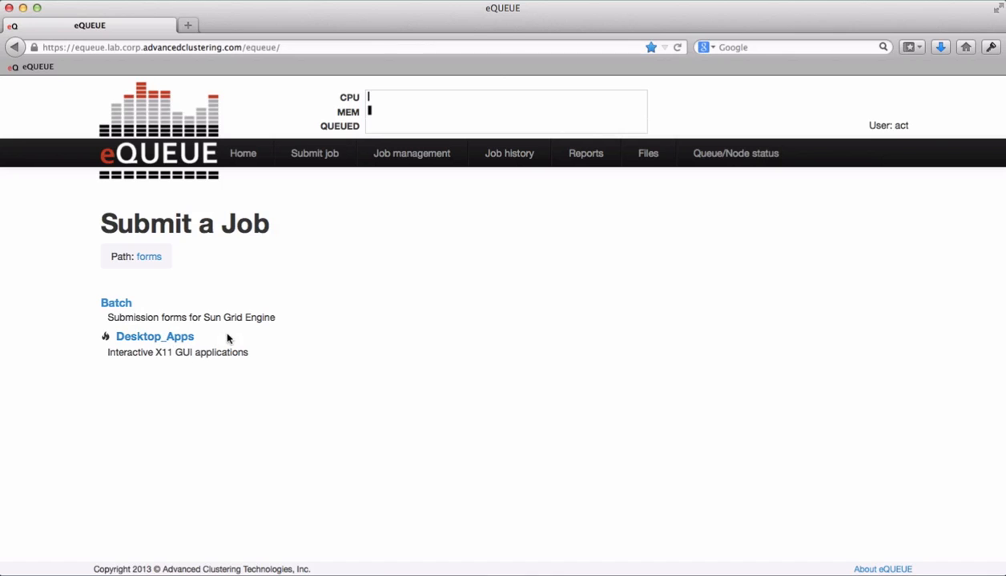
left_click(183, 339)
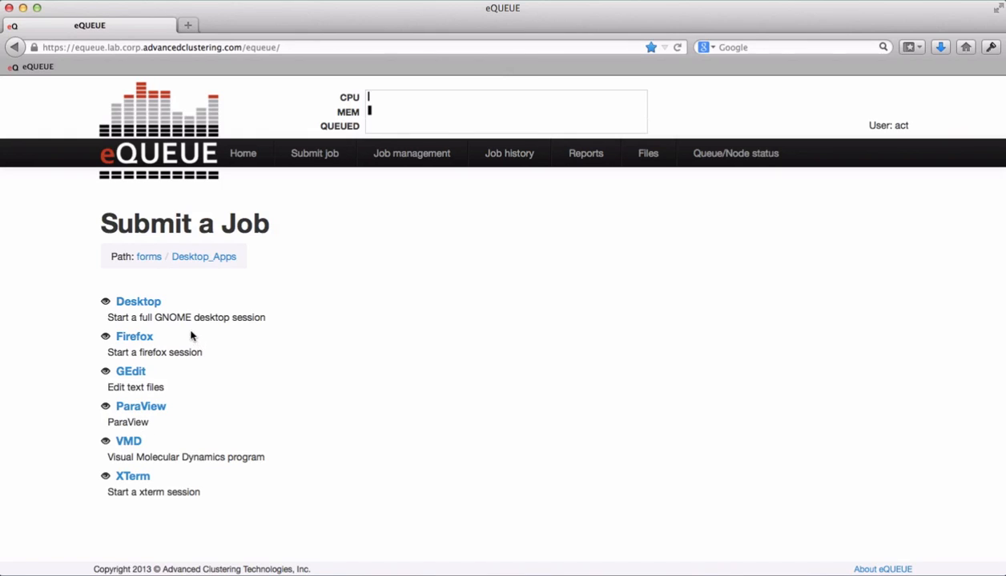
left_click(140, 302)
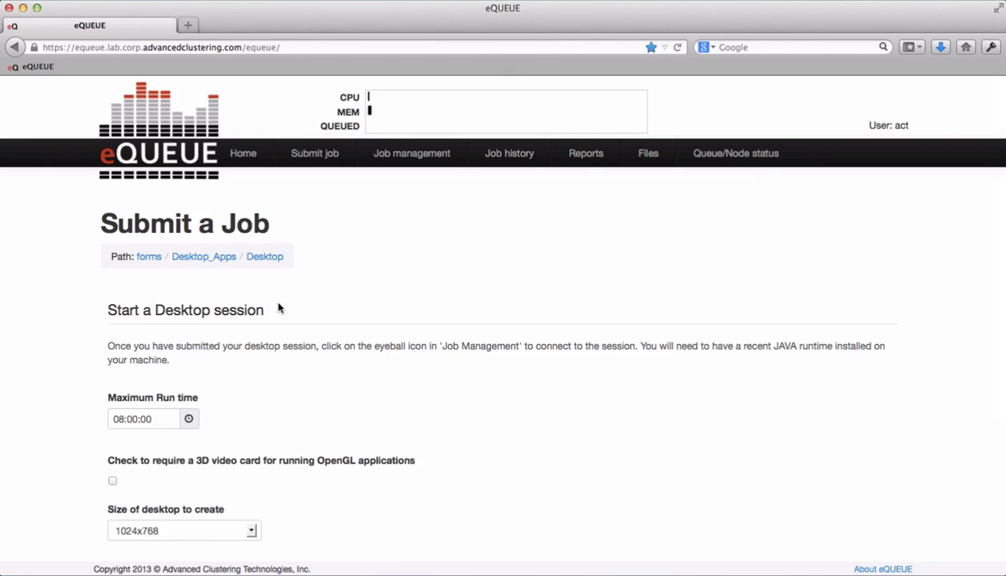
Review the desktop session options and submit the job with 08:00:00 maximum run time, 1024x768 desktop size and color depth 24.
scroll(279, 308, "down", 2)
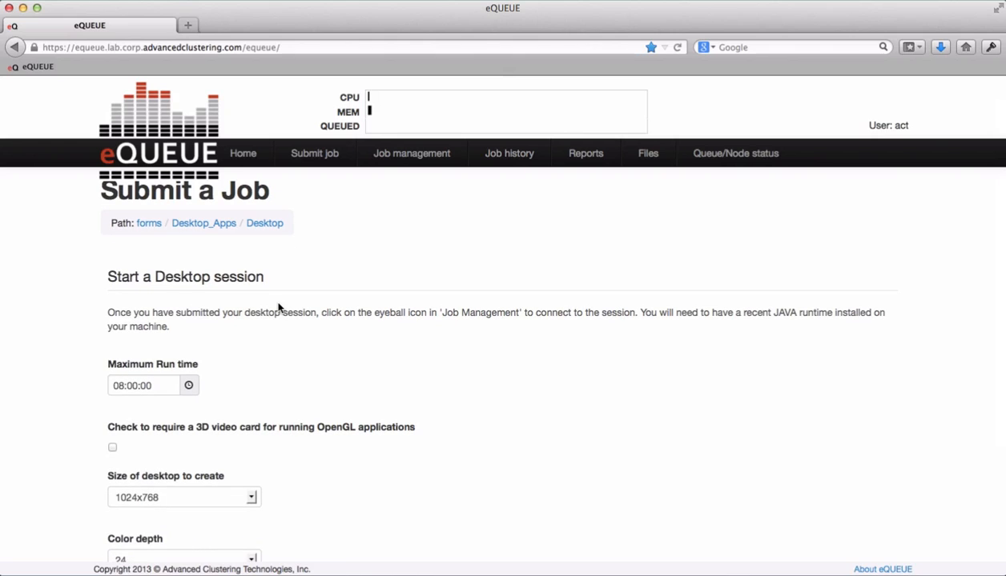
scroll(278, 308, "down", 2)
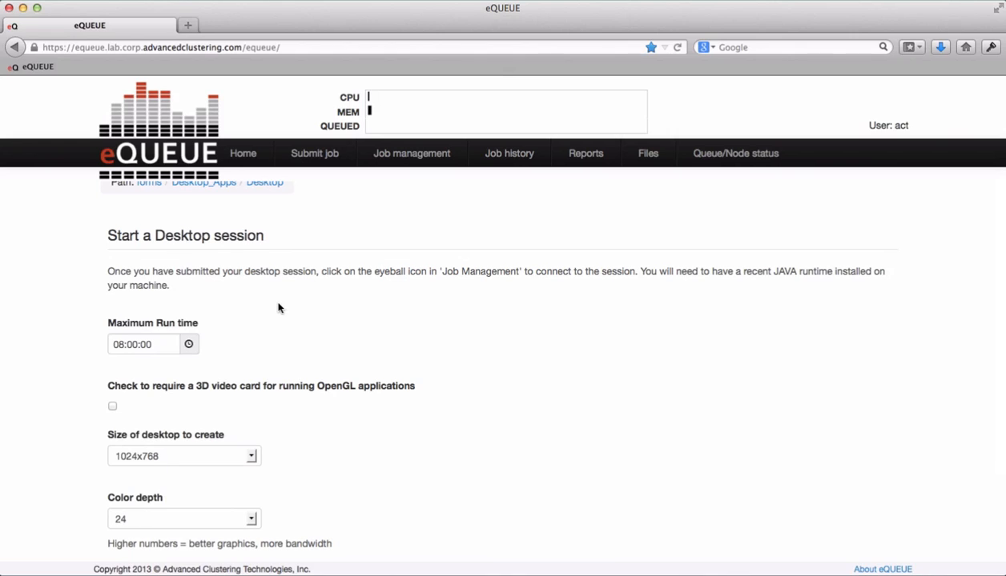
scroll(278, 308, "up", 4)
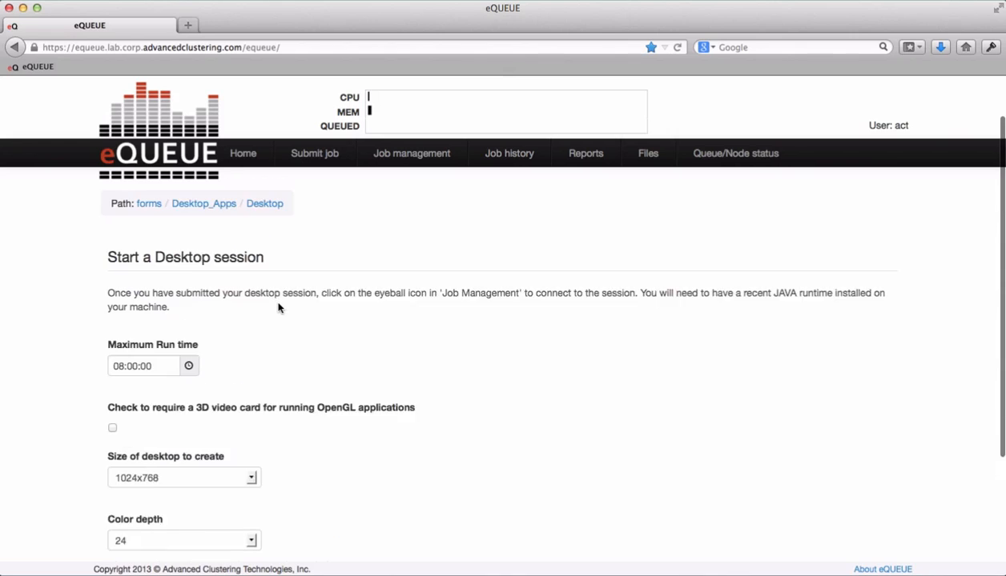
scroll(280, 359, "down", 3)
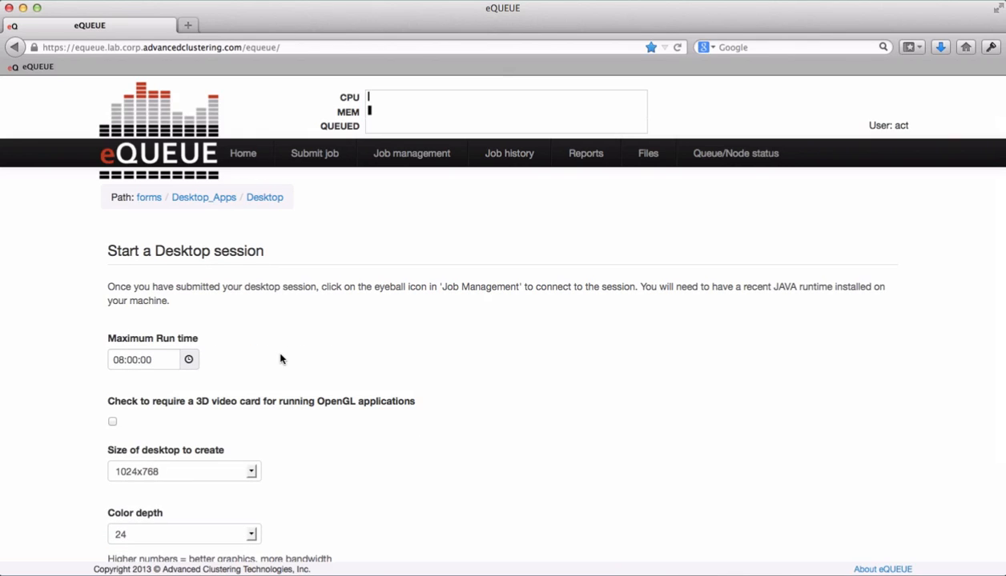
scroll(281, 359, "down", 2)
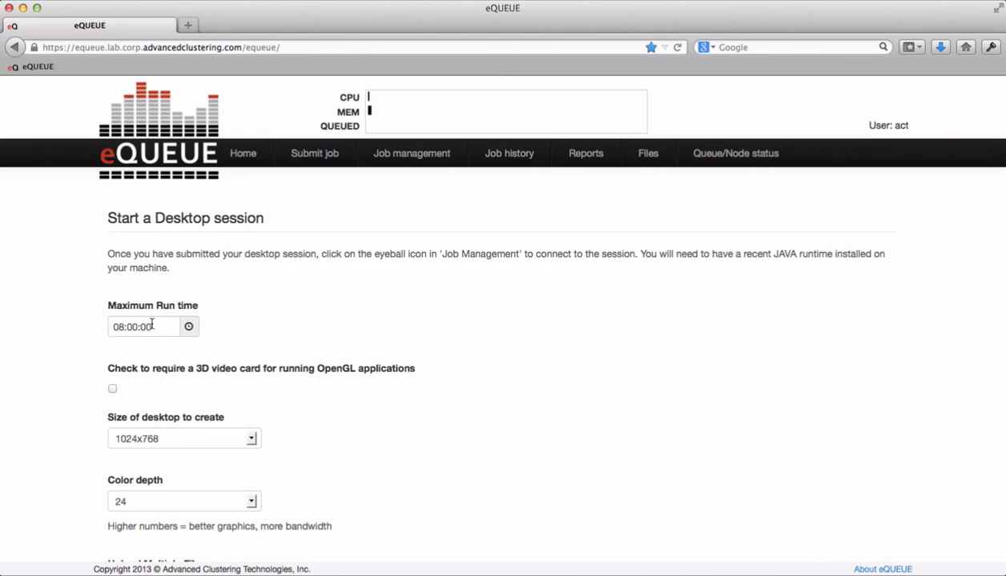
left_click(188, 326)
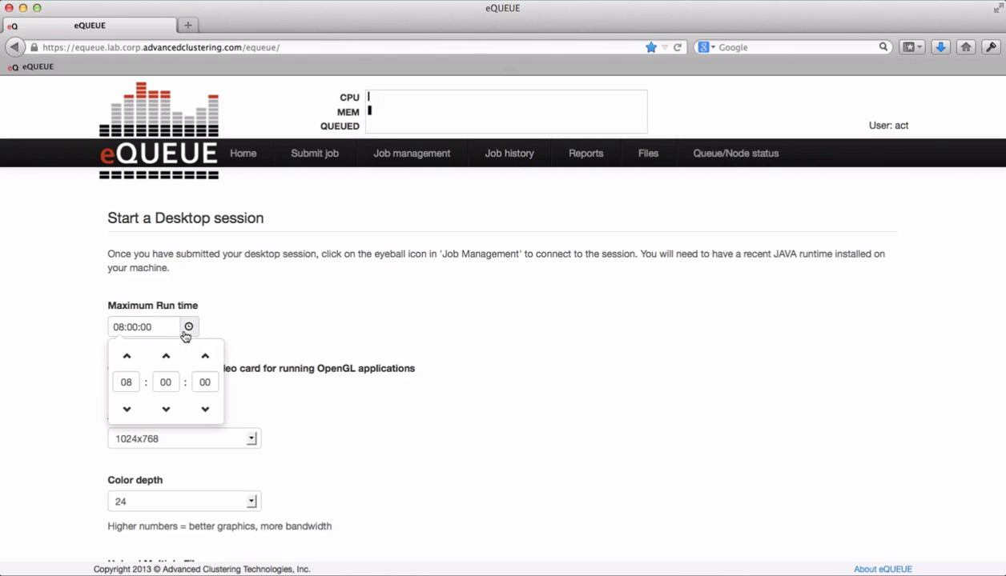
left_click(312, 423)
scroll(312, 423, "down", 3)
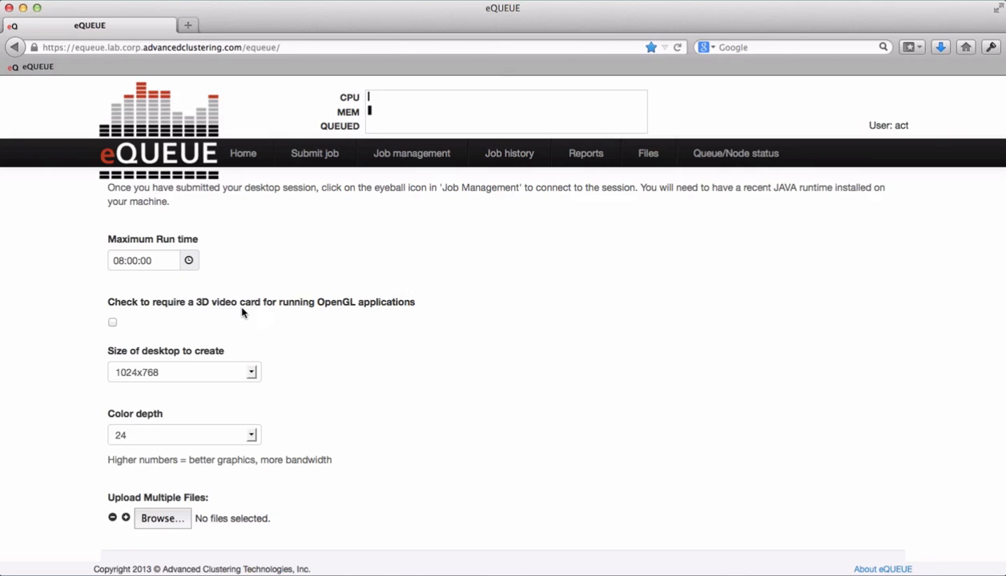
scroll(228, 336, "down", 3)
left_click(152, 518)
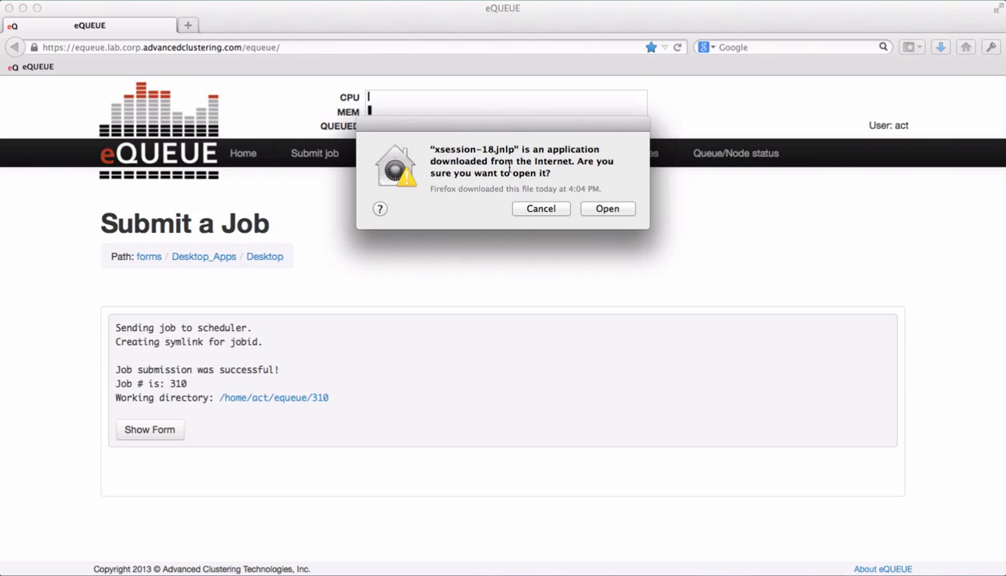
Open the downloaded xsession-18.jnlp application and enter the SSH password to connect to the remote desktop.
left_click(606, 209)
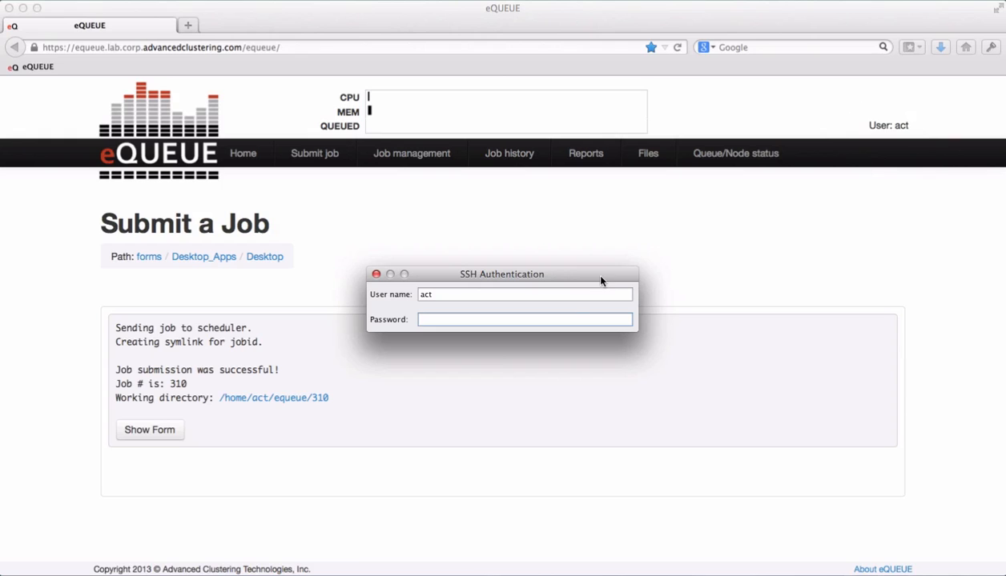
type("•••••••")
key("Return")
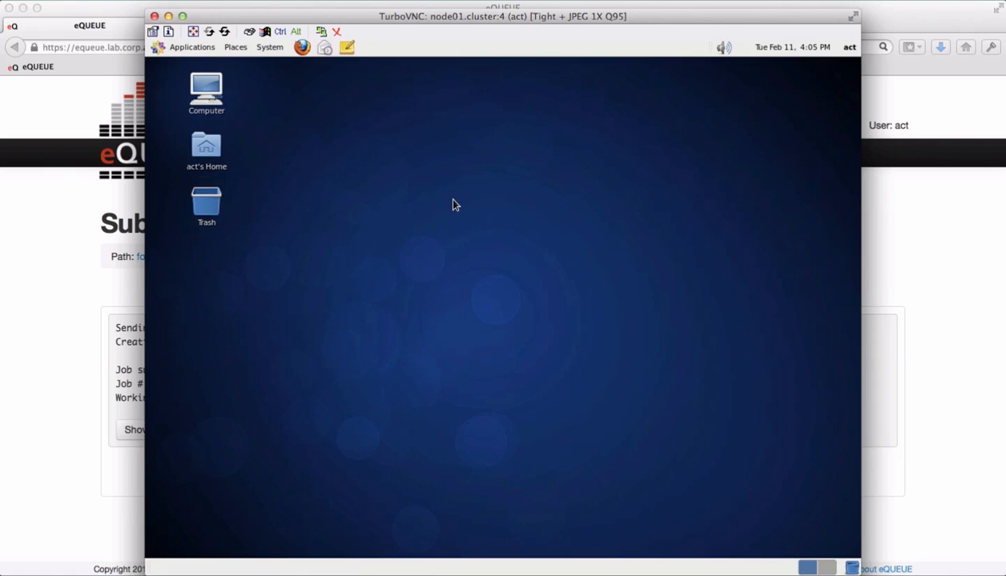
Launch the Calculator accessory in the remote desktop and close it.
left_click(192, 47)
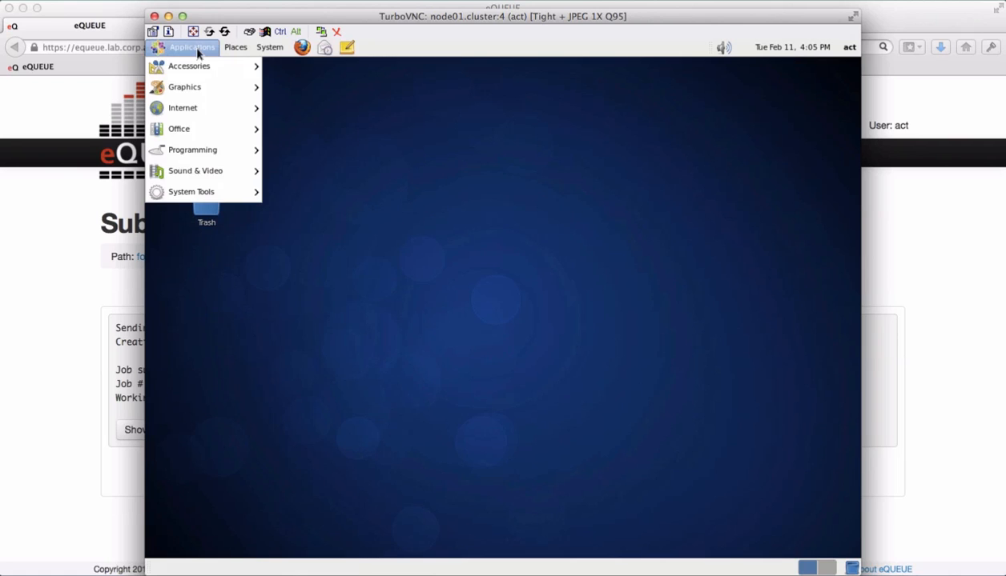
mouse_move(200, 67)
left_click(308, 87)
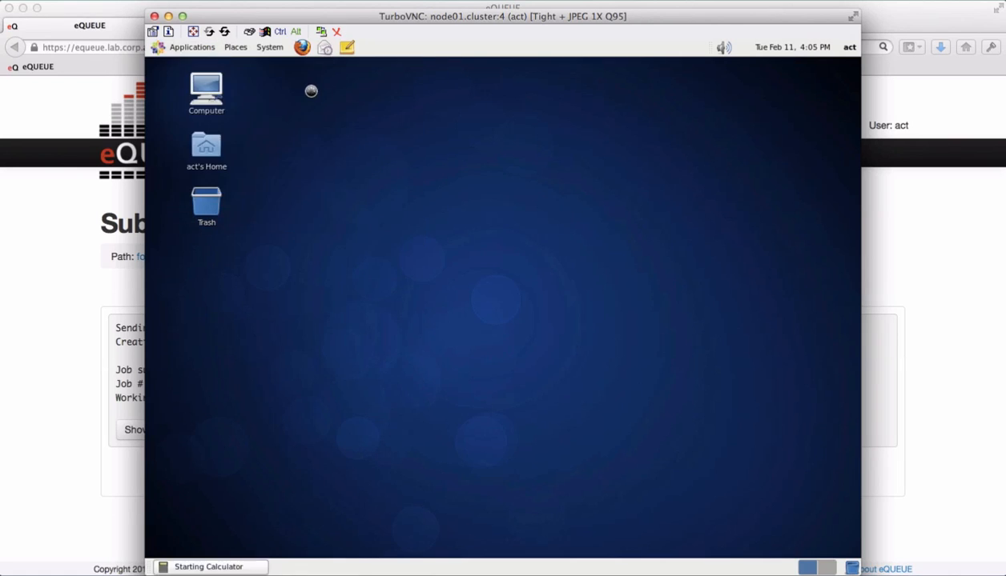
left_click(323, 65)
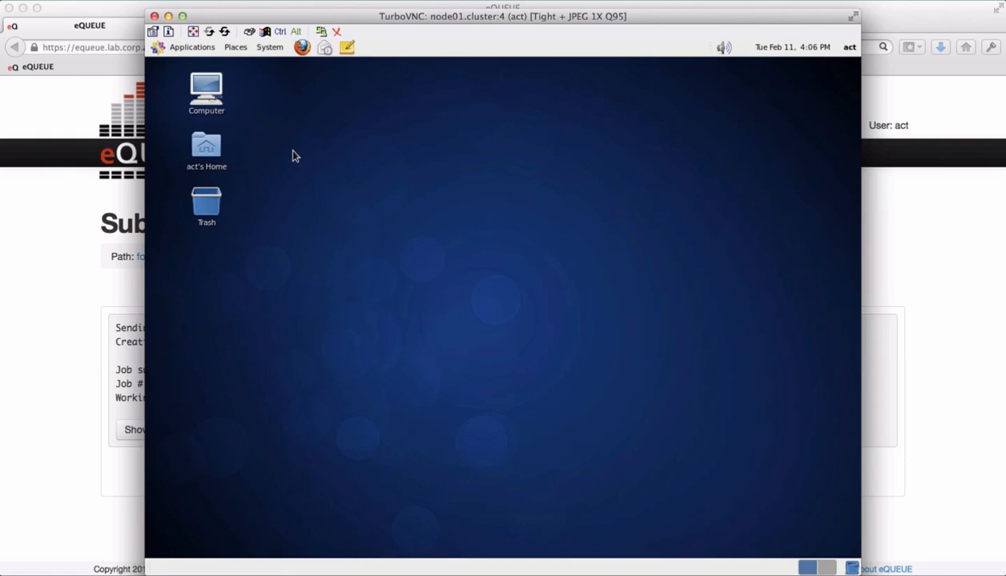
Close the remote desktop viewer and reconnect to the running desktop job from the current jobs, entering the SSH password.
left_click(155, 17)
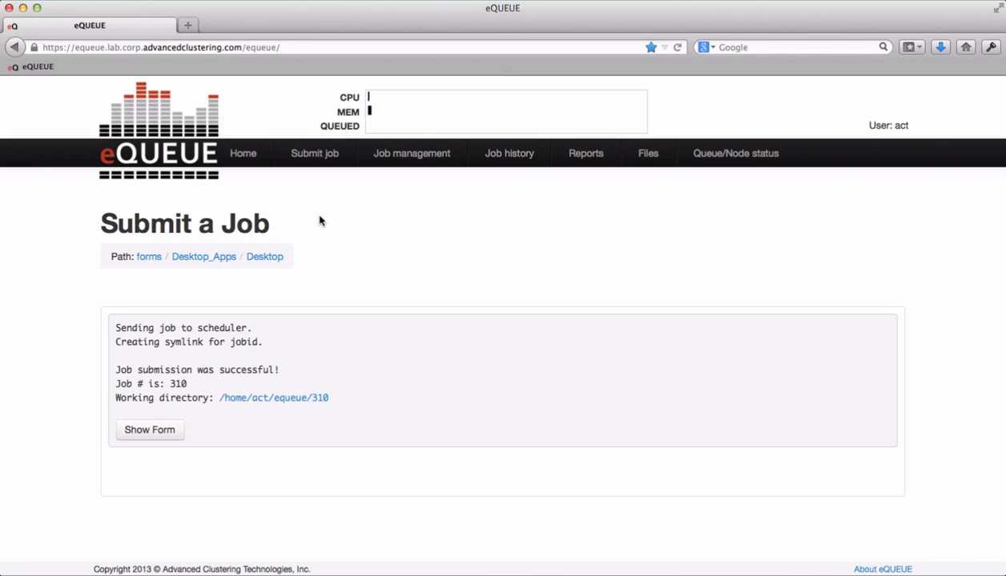
left_click(413, 165)
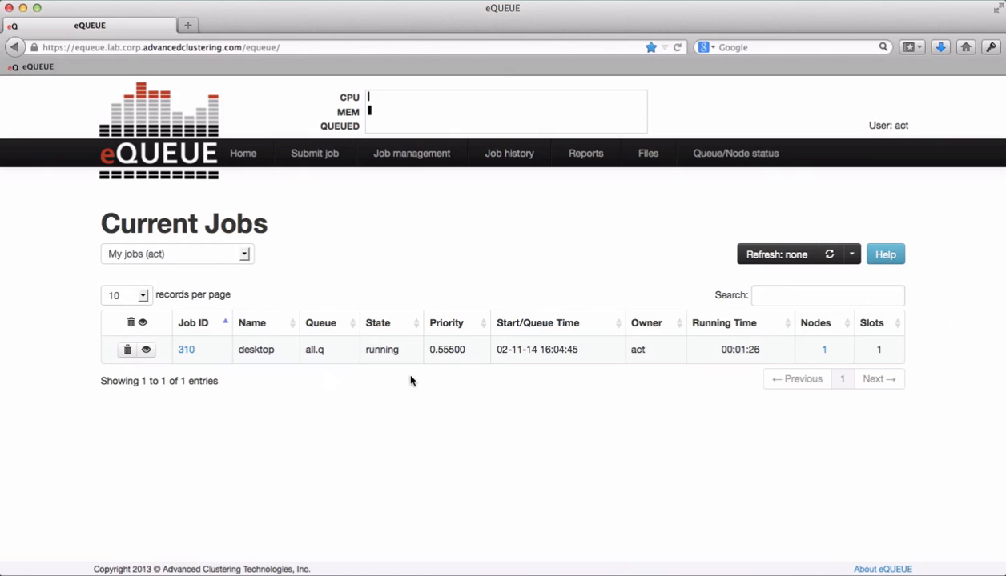
left_click(147, 354)
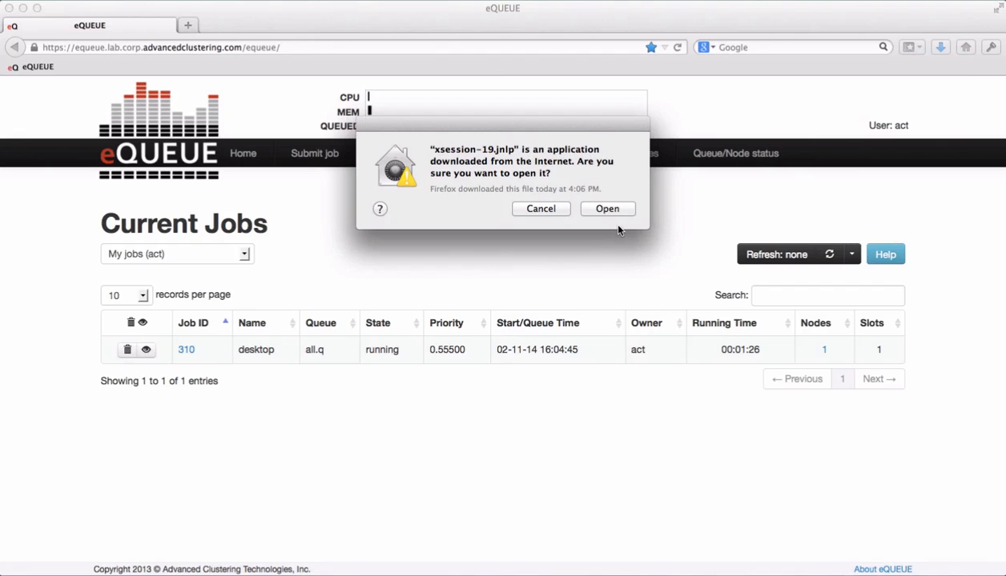
left_click(607, 211)
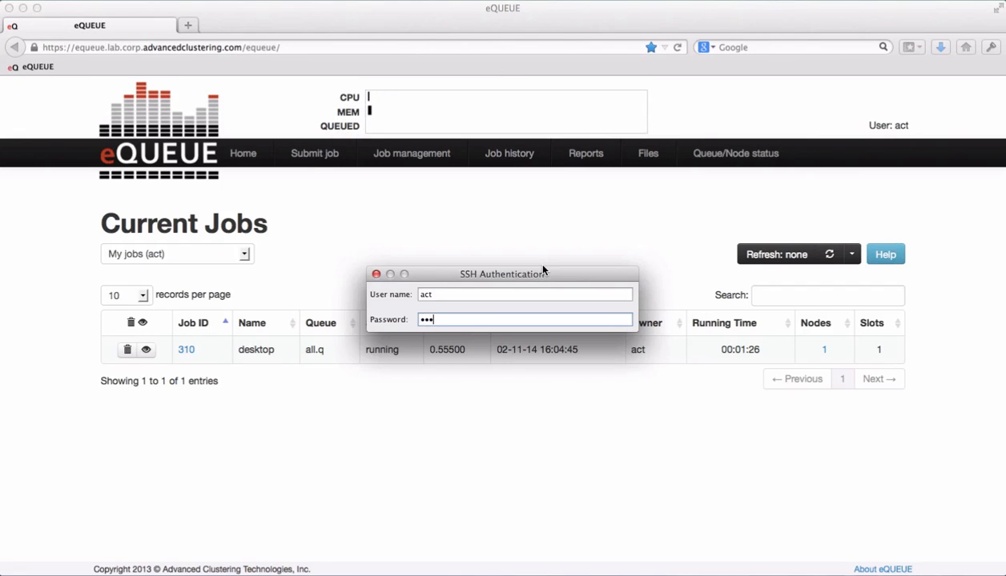
type("*******")
key("Return")
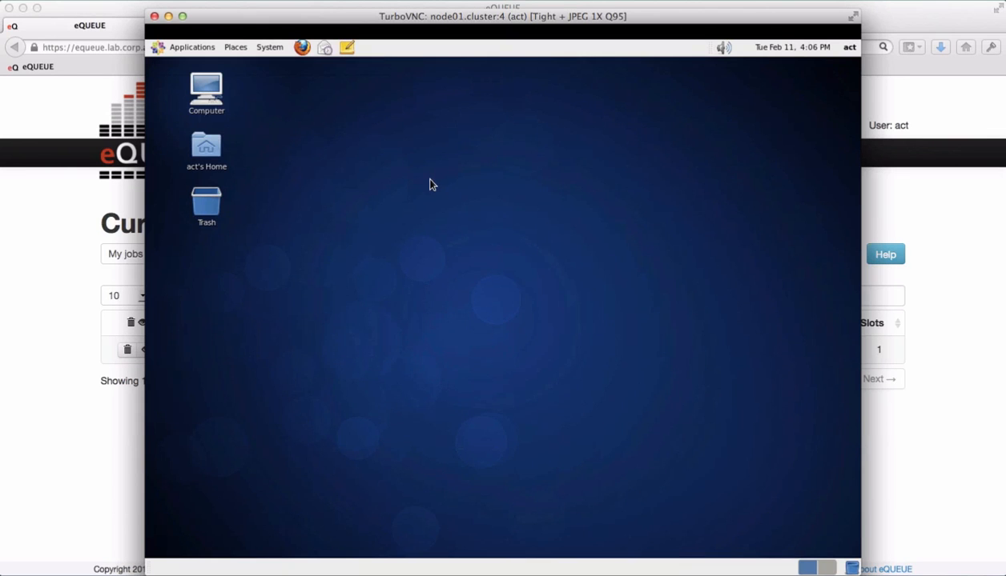
Log out of the remote desktop session, dismiss the viewer's notice and reload the current jobs list.
left_click(272, 53)
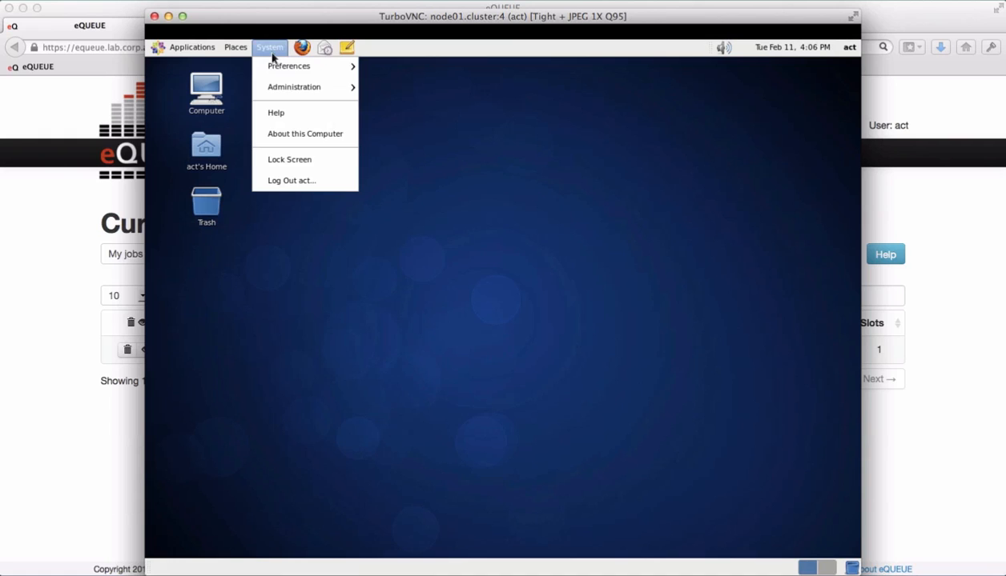
left_click(460, 202)
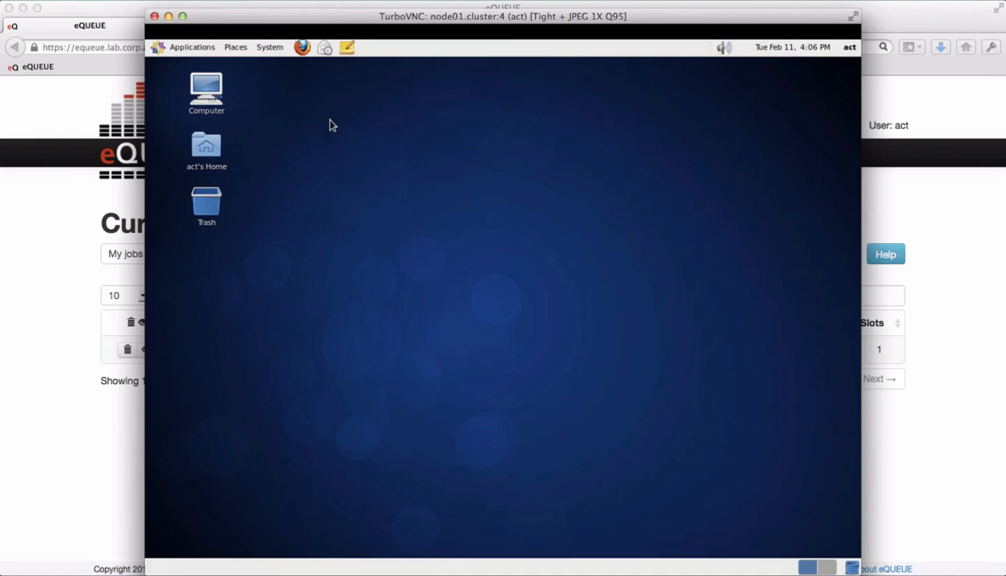
left_click(273, 54)
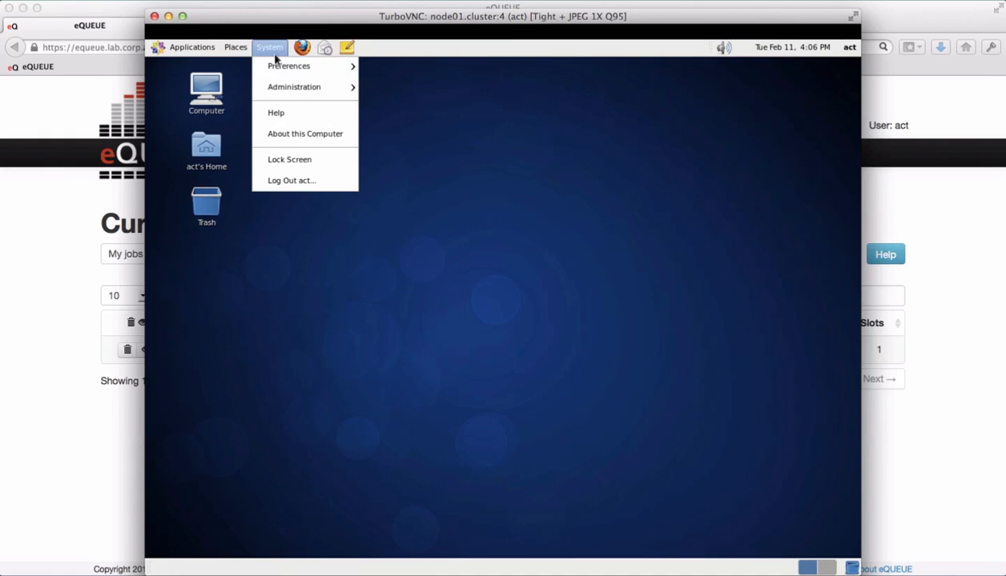
left_click(282, 182)
left_click(586, 350)
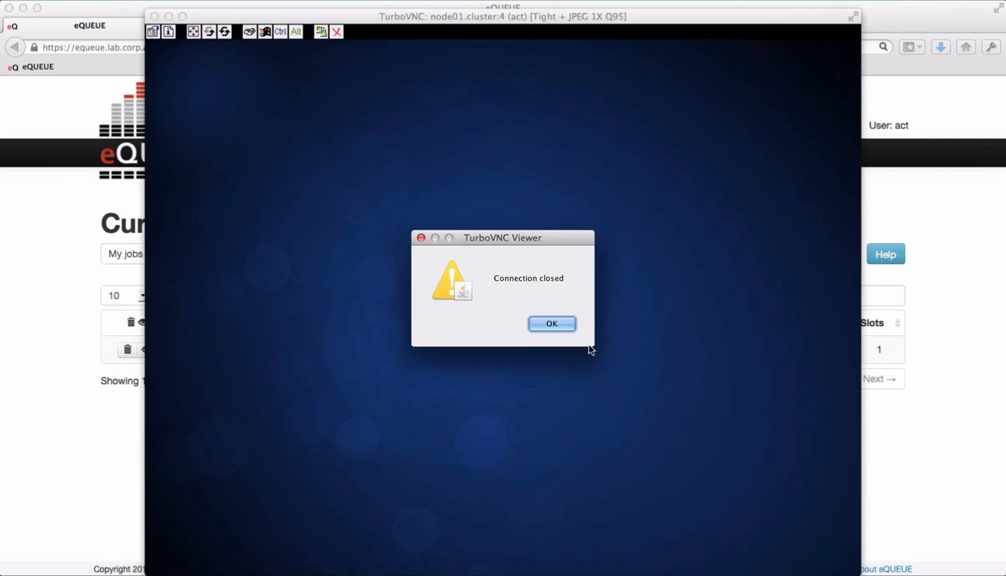
left_click(553, 328)
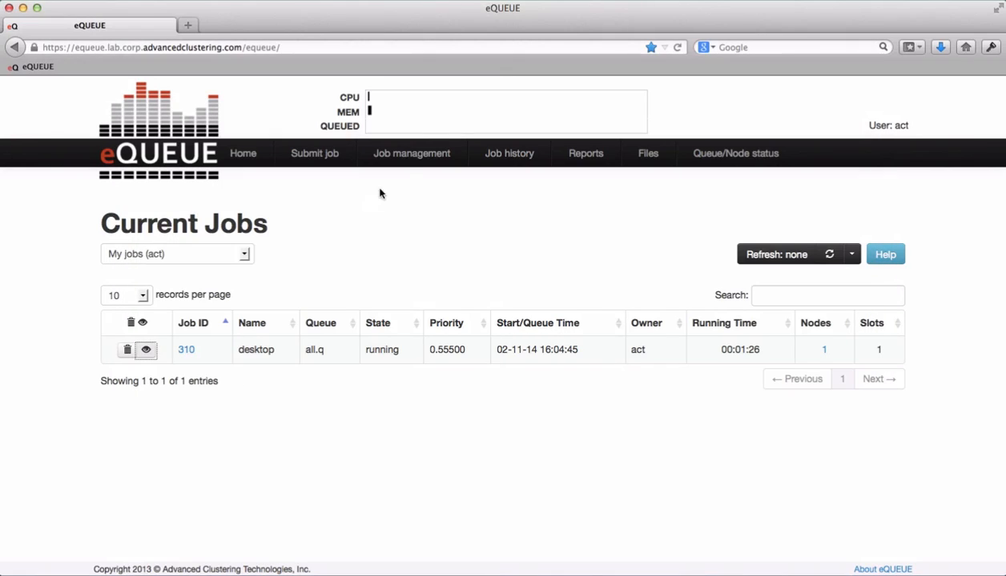
left_click(401, 158)
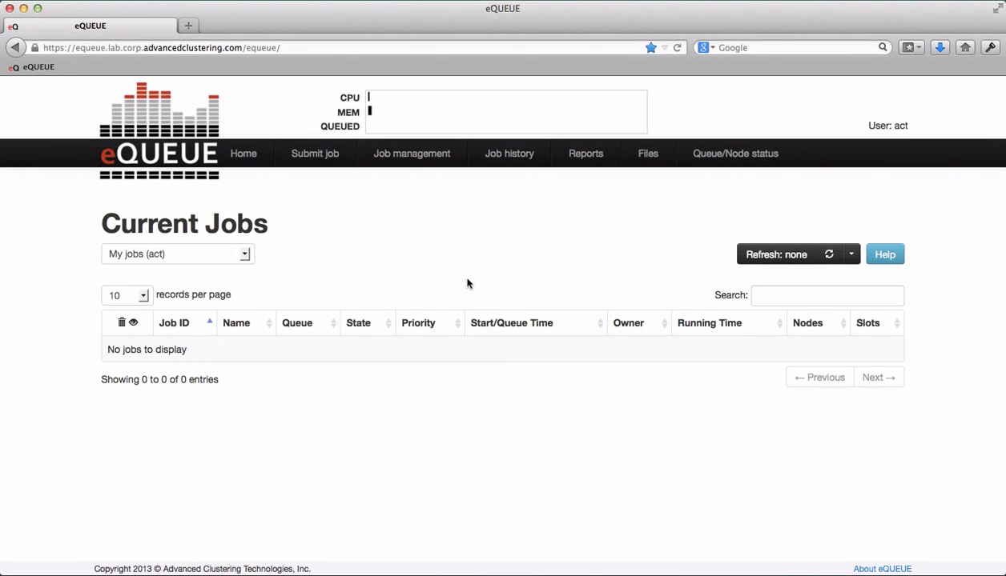
Open the VMD submission form from the Desktop_Apps job forms and review its run time, desktop size, color depth and input file options.
left_click(332, 154)
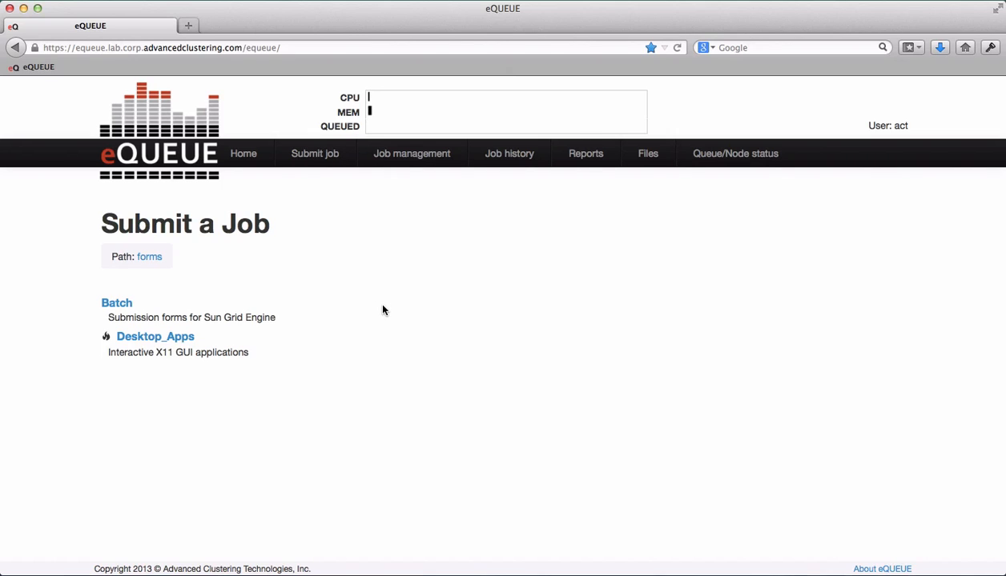
left_click(185, 341)
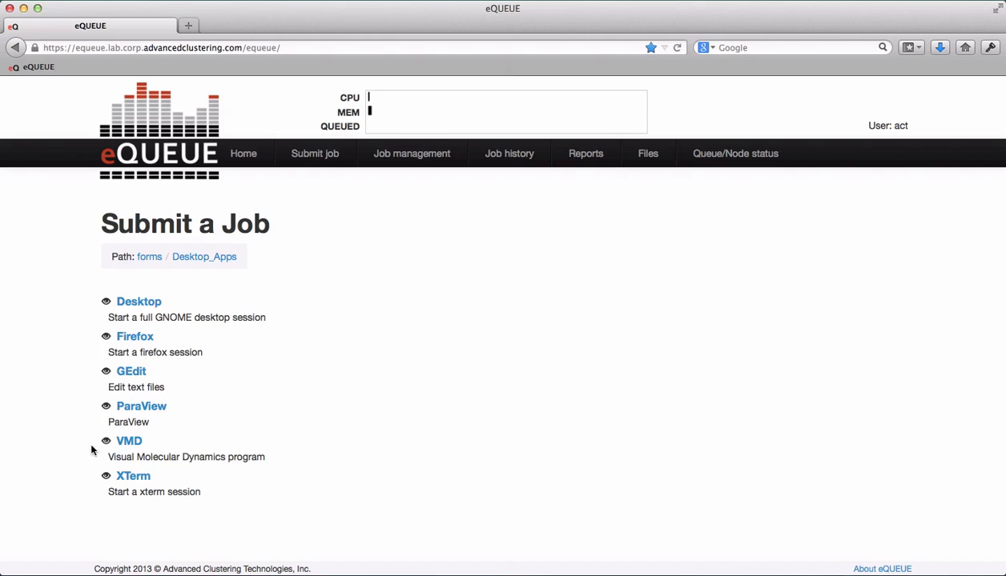
left_click(134, 444)
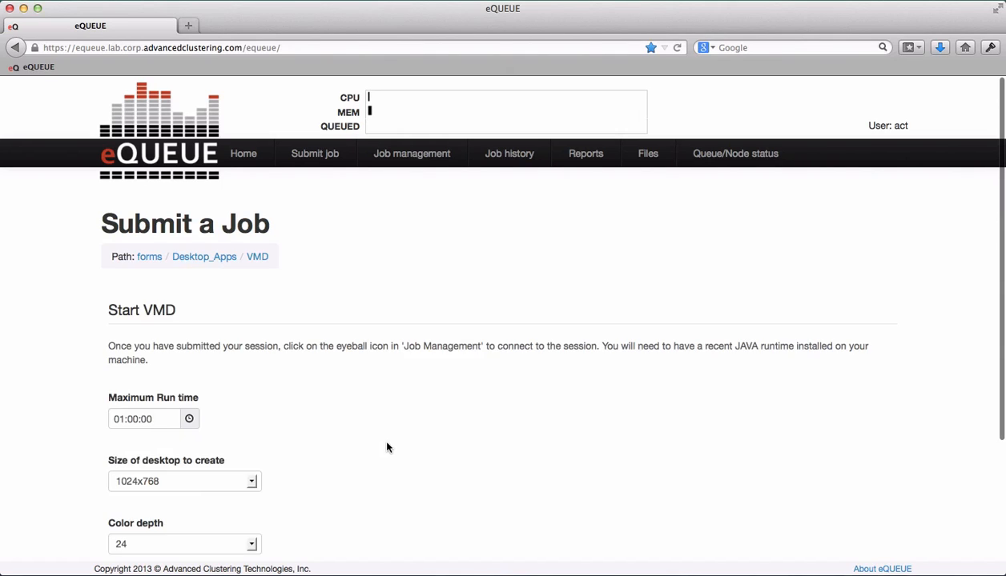
scroll(387, 448, "down", 2)
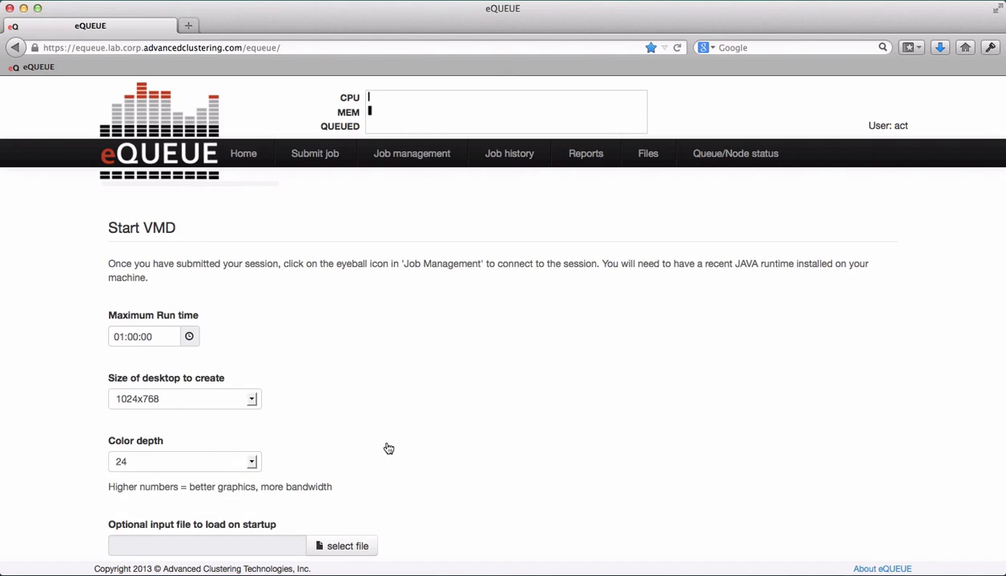
scroll(388, 449, "down", 1)
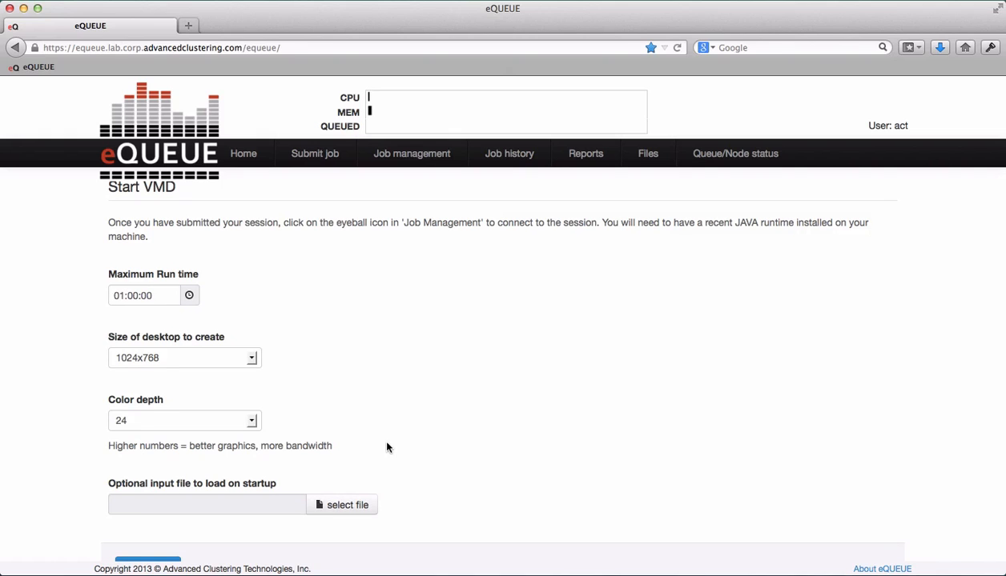
scroll(387, 448, "down", 1)
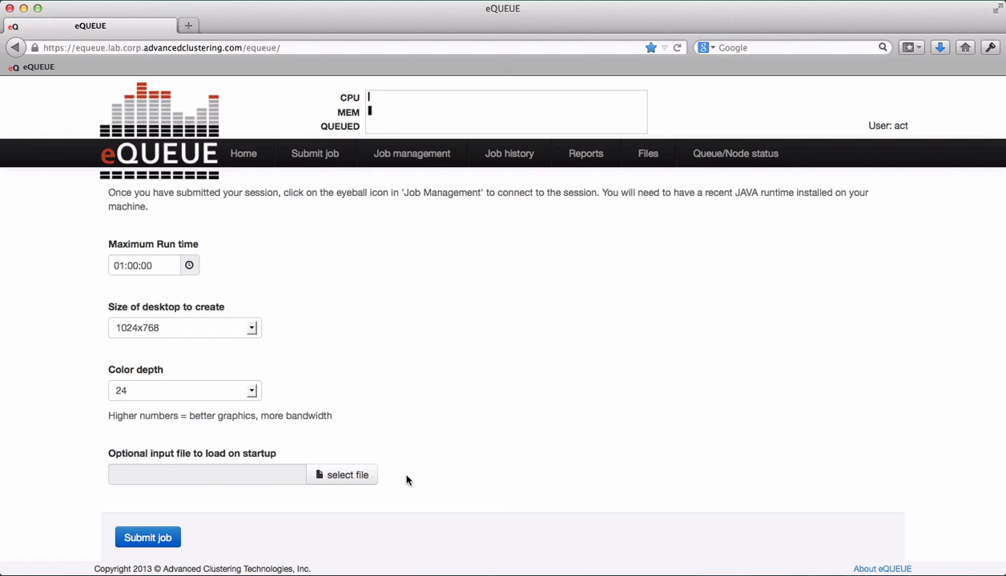
scroll(407, 480, "down", 2)
scroll(407, 480, "up", 2)
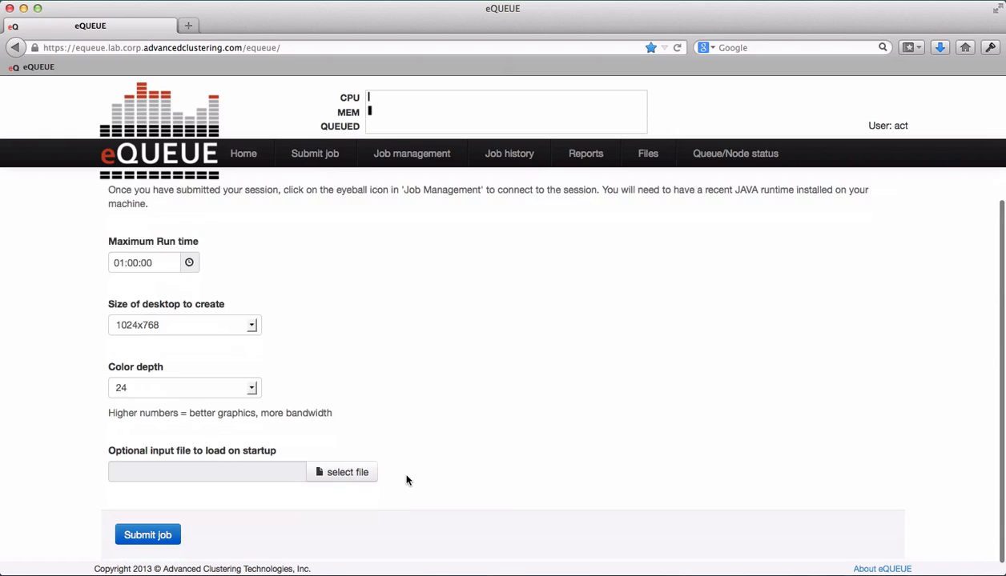
scroll(406, 480, "down", 2)
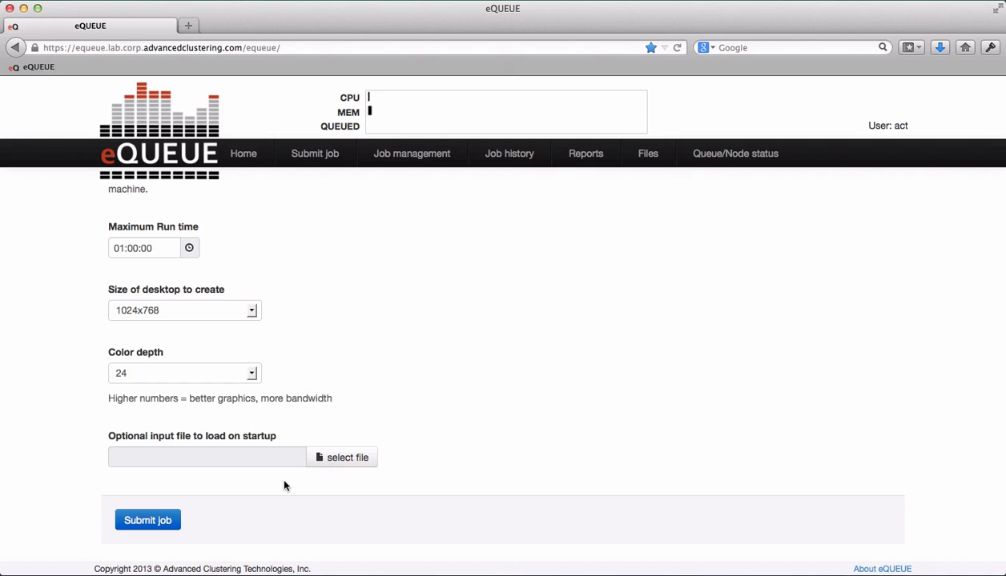
Submit the VMD job, open the downloaded session file and log in with the SSH password.
left_click(159, 520)
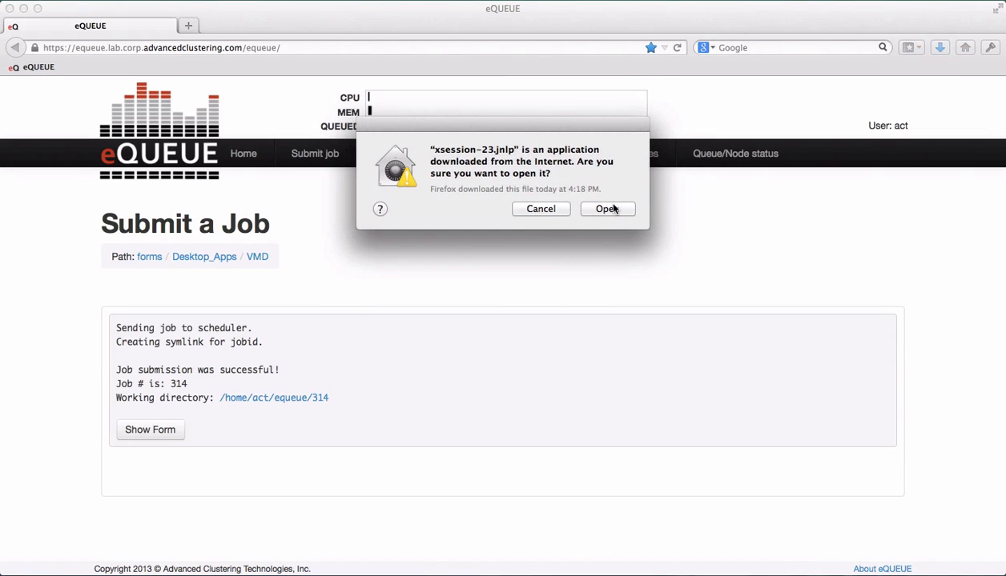
left_click(614, 210)
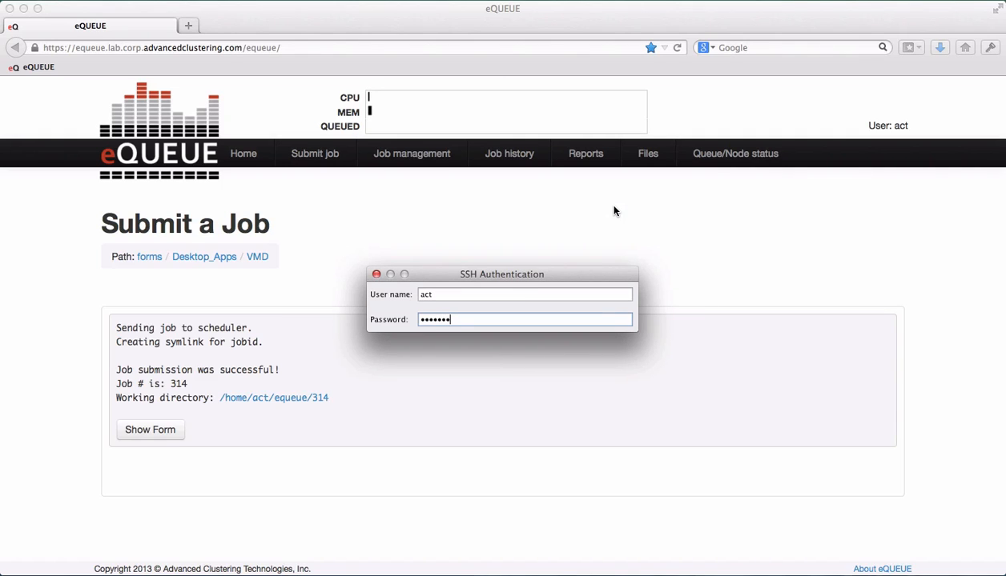
key("Return")
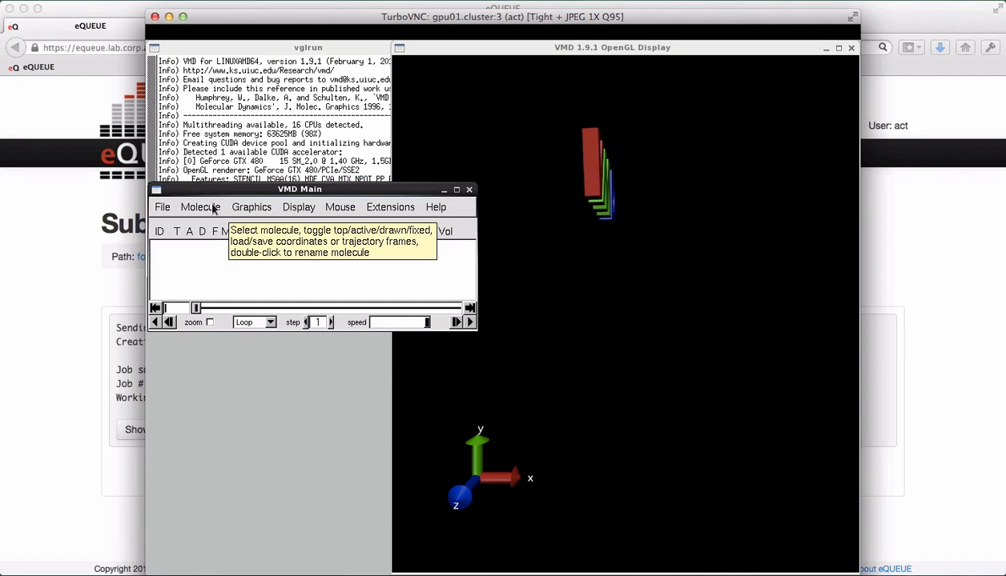
Start adding a new molecule in VMD and browse for its file in the /home/act/demos folder.
right_click(214, 258)
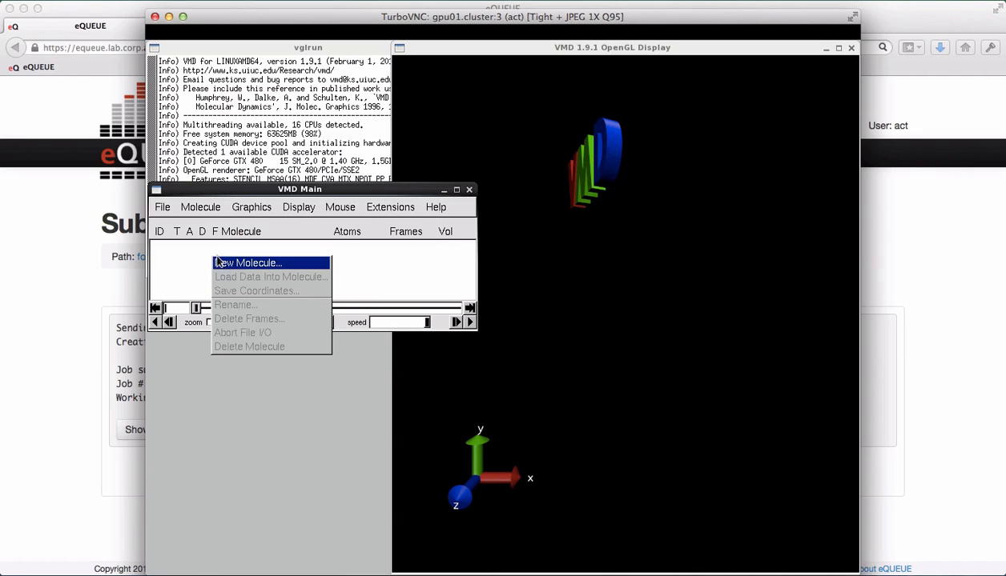
left_click(223, 262)
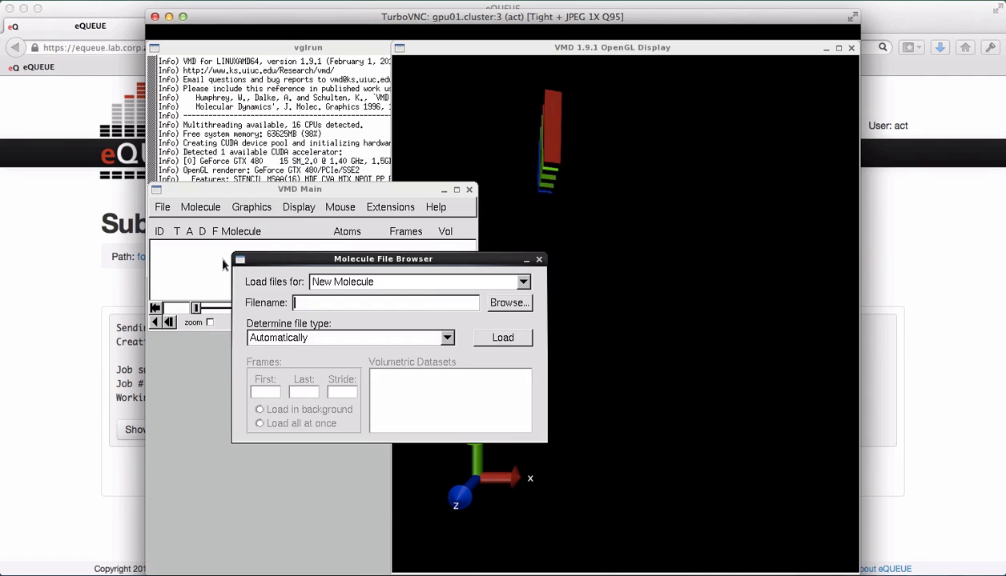
left_click(509, 304)
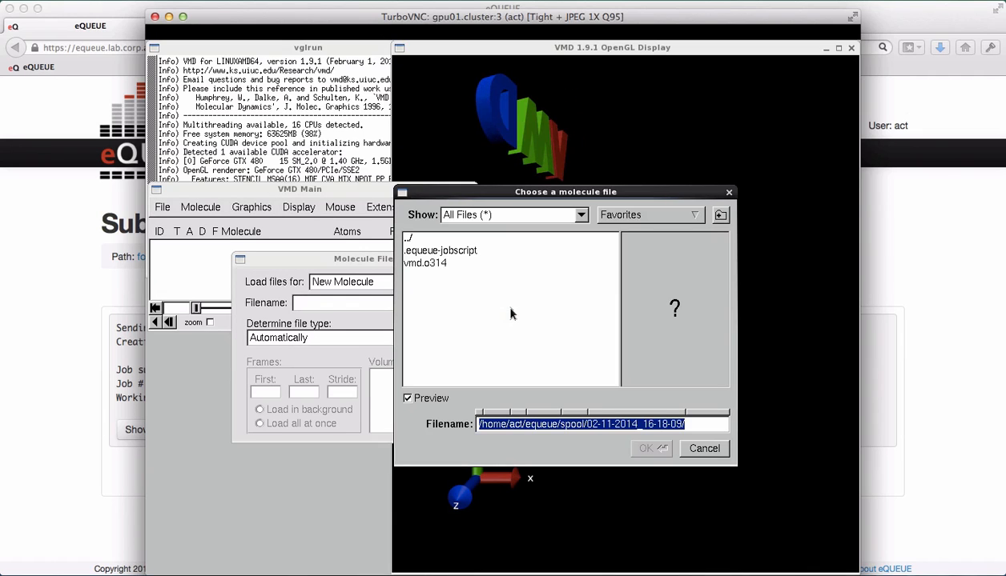
left_click(520, 414)
scroll(486, 344, "down", 10)
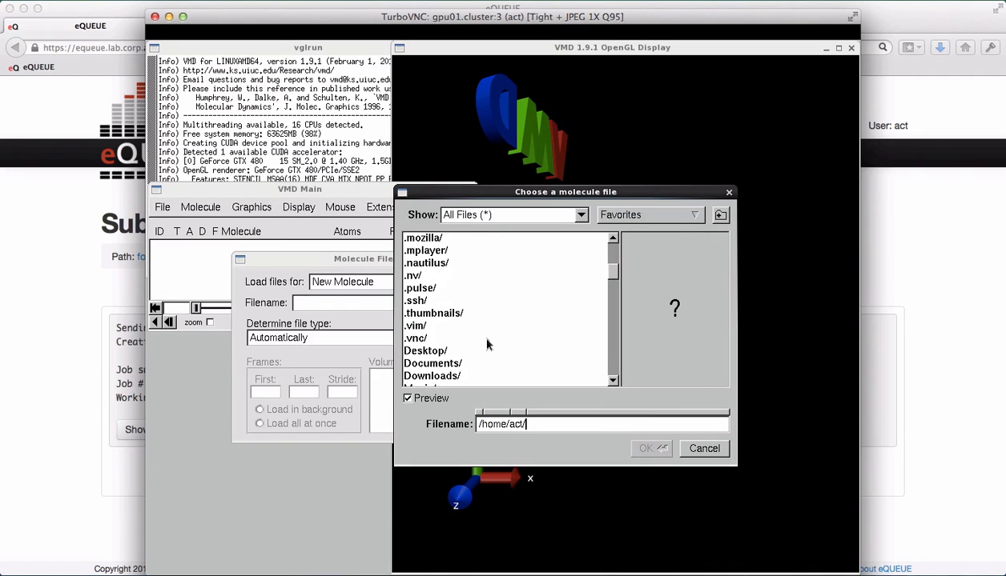
double_click(422, 301)
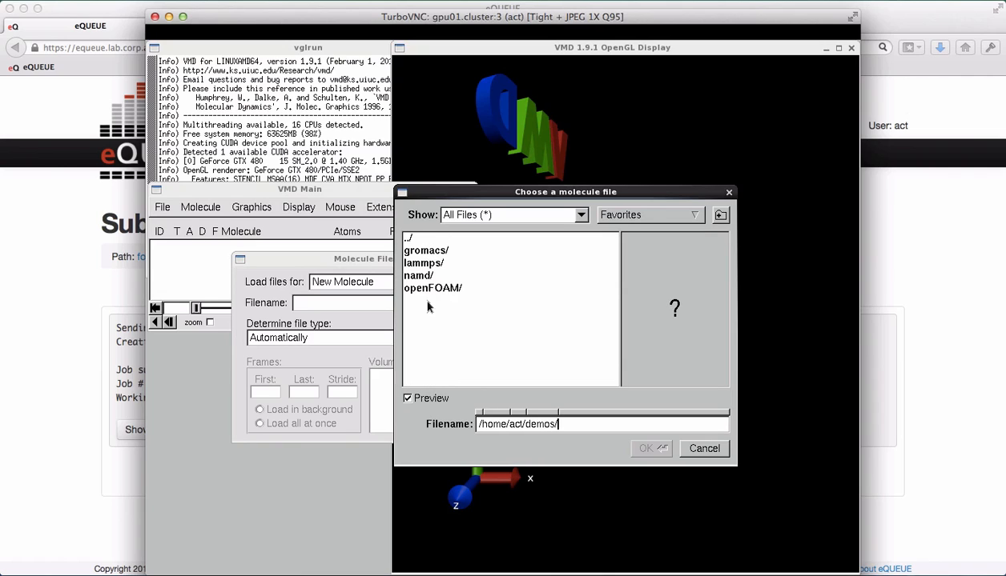
Load stmv.pdb from the namd/stmv demo folder as the new molecule and close the Molecule File Browser.
double_click(424, 263)
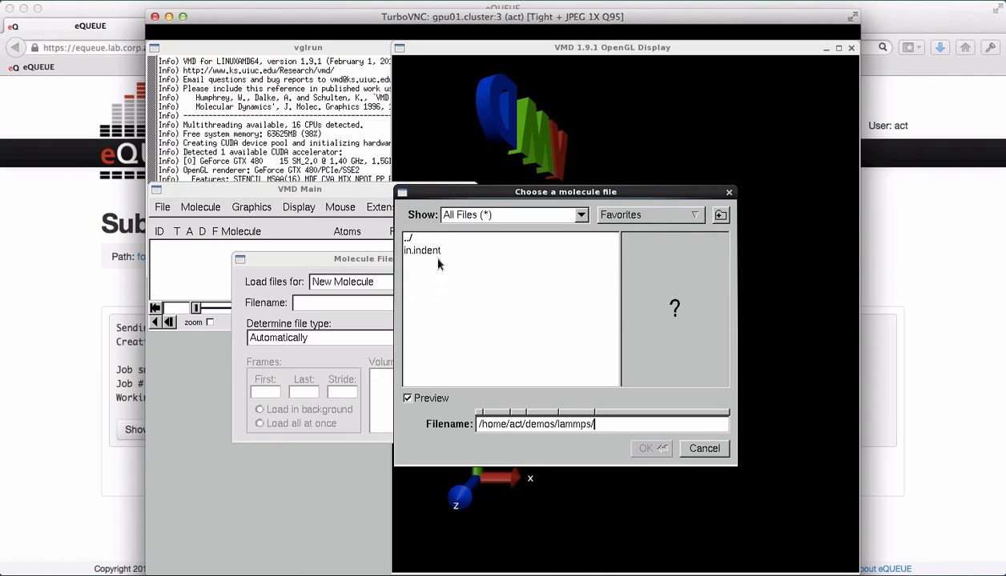
double_click(430, 243)
double_click(422, 276)
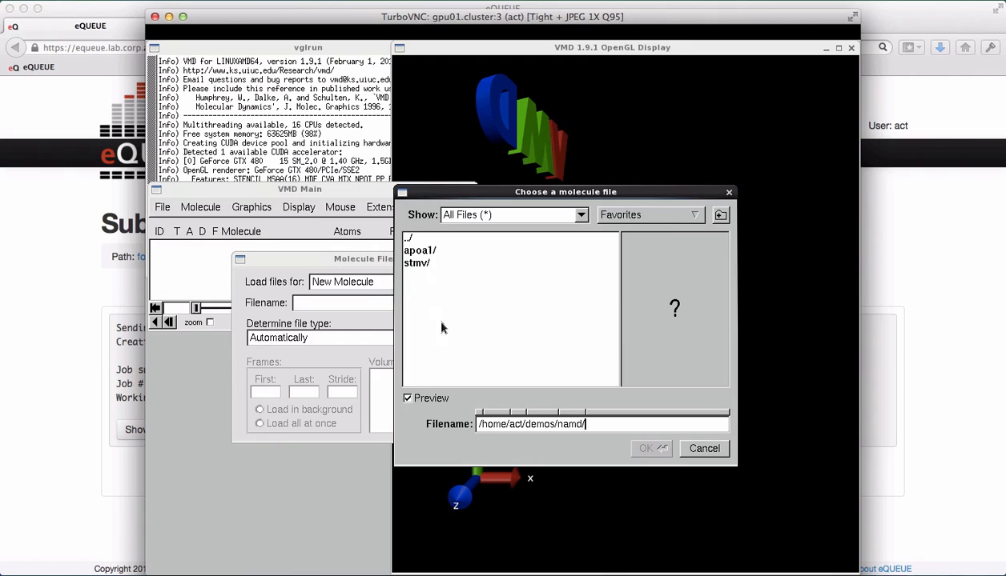
double_click(430, 264)
scroll(464, 345, "down", 2)
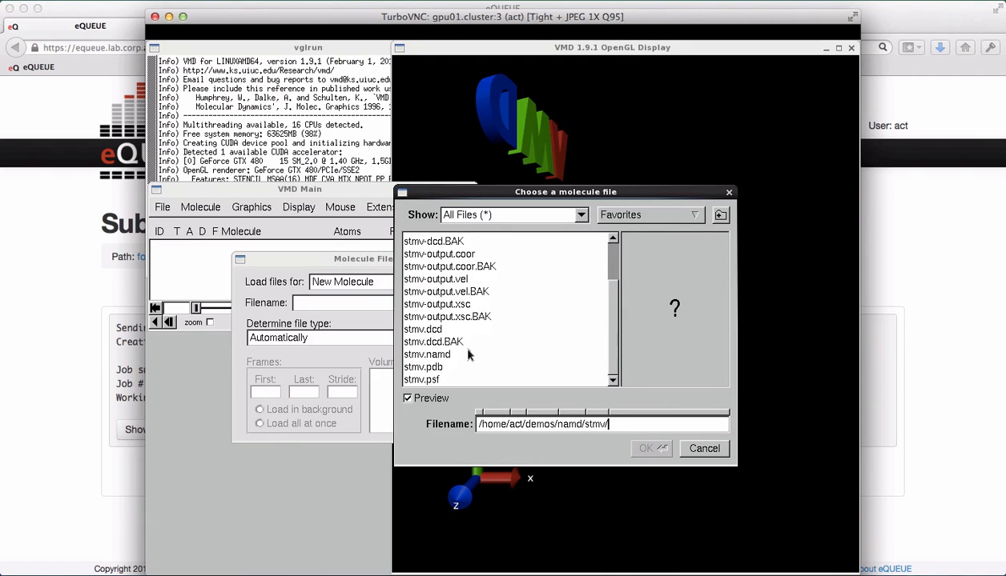
double_click(442, 367)
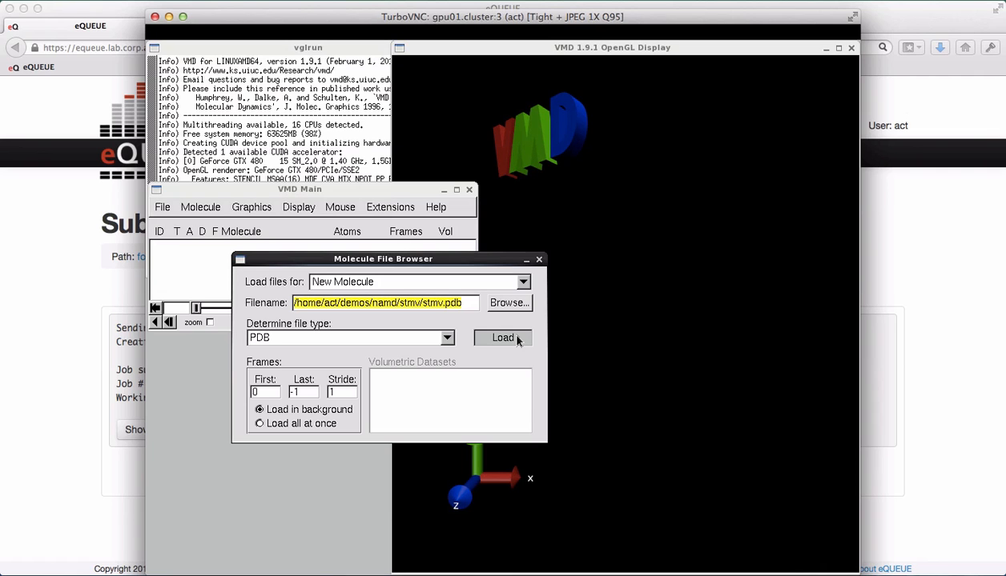
left_click(503, 338)
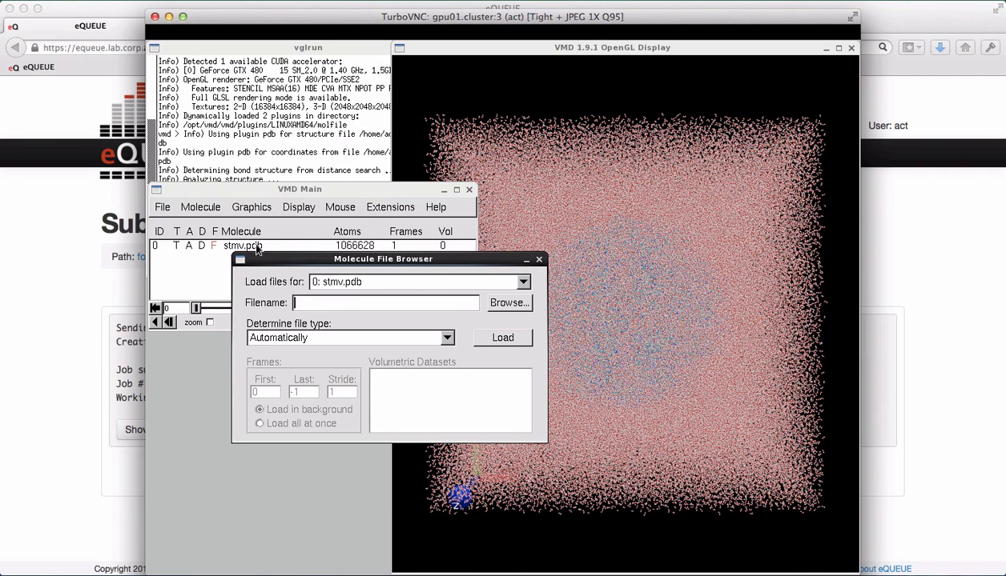
left_click(538, 262)
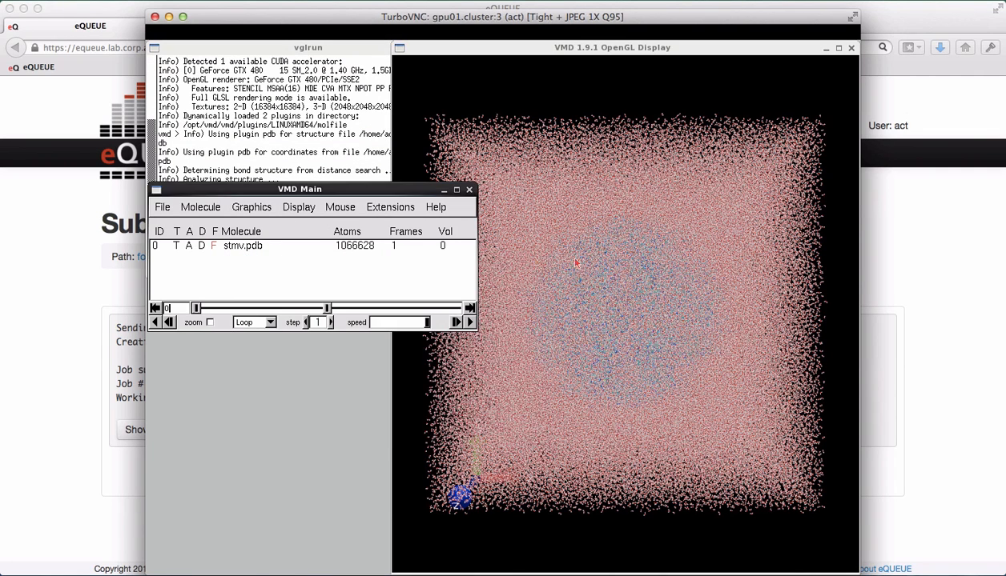
Examine the loaded stmv.pdb molecule from several angles and at different zoom levels in the OpenGL display.
mouse_move(564, 252)
left_mouse_down()
mouse_move(532, 333)
mouse_move(633, 332)
mouse_move(670, 383)
mouse_move(492, 352)
mouse_move(561, 241)
left_mouse_up()
scroll(583, 326, "down", 5)
scroll(583, 326, "up", 2)
scroll(583, 326, "up", 8)
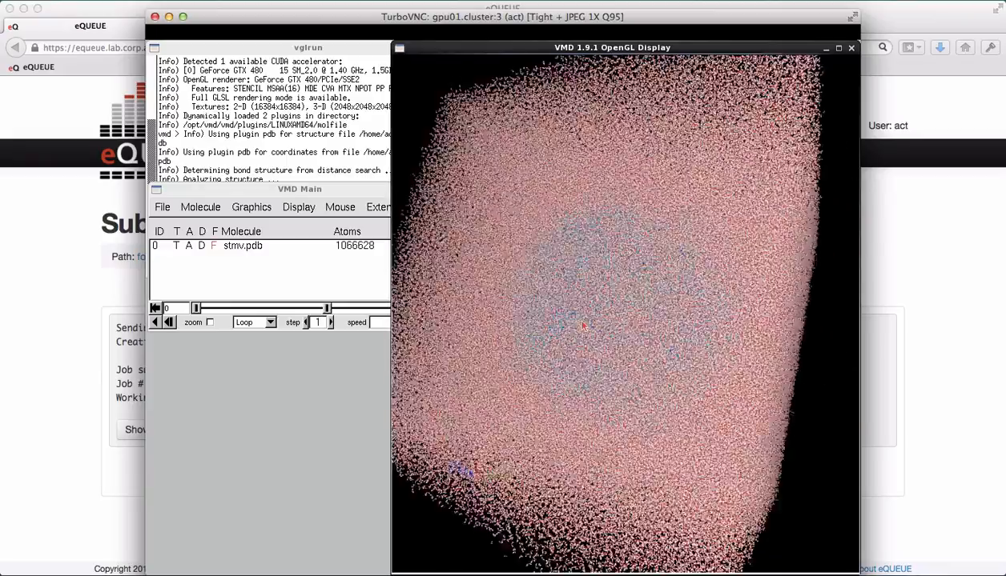
scroll(583, 326, "down", 8)
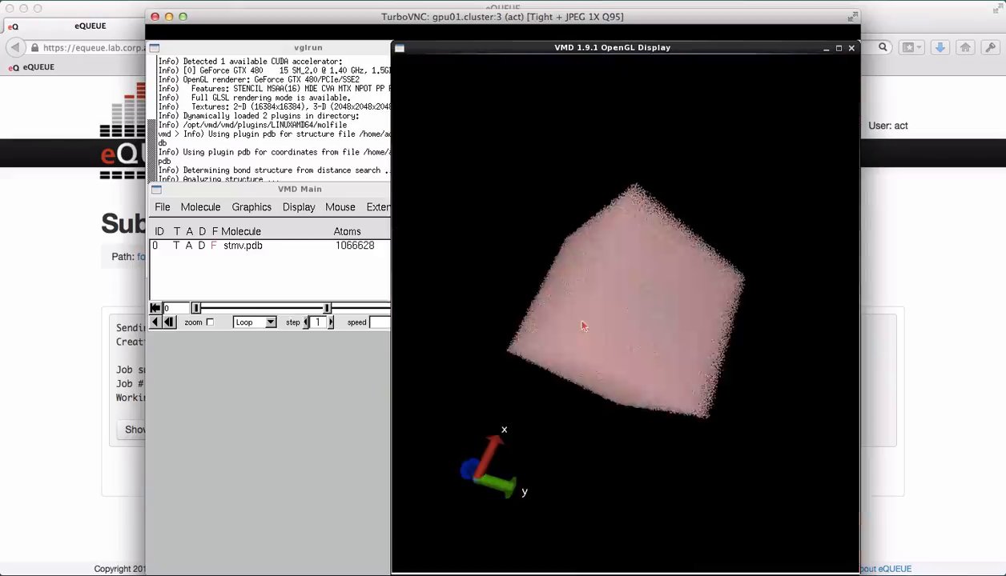
scroll(583, 326, "up", 6)
left_click_drag(599, 326, 603, 291)
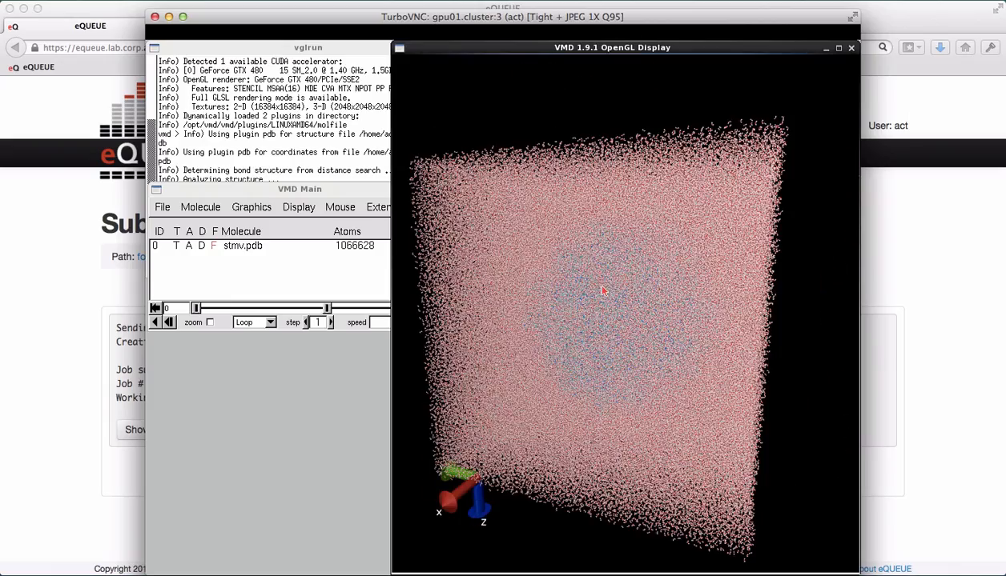
left_click_drag(666, 285, 645, 308)
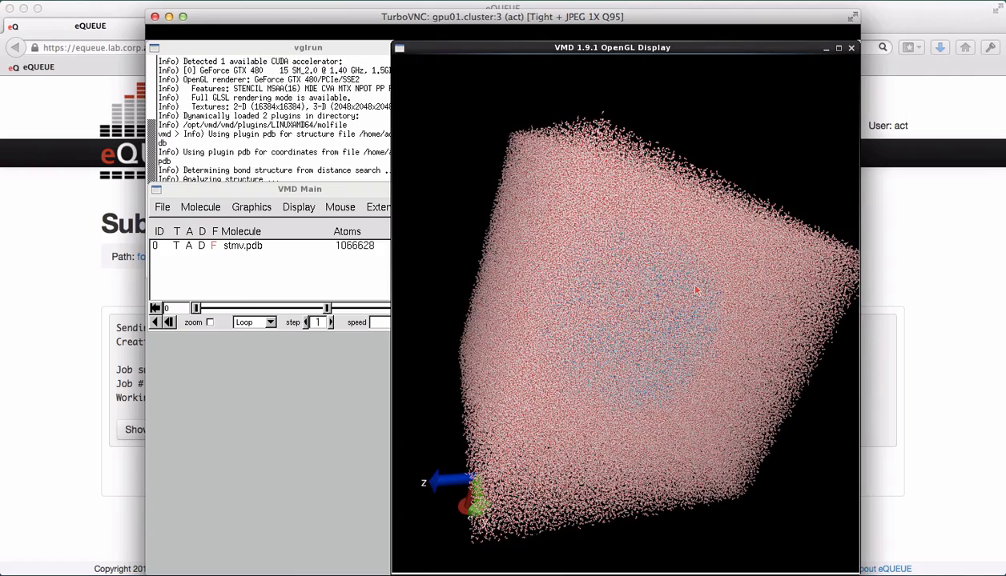
left_click_drag(696, 290, 750, 269)
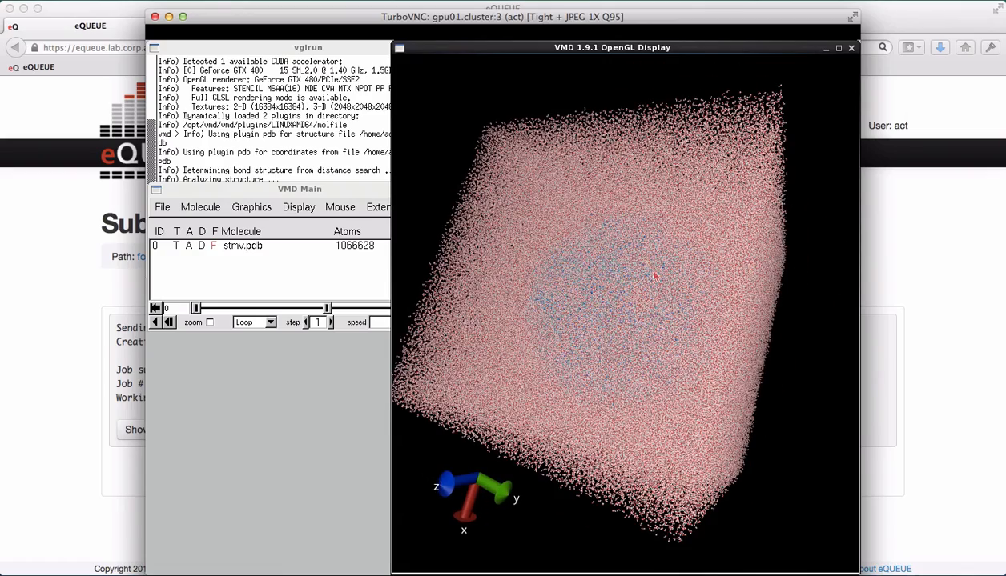
left_click_drag(654, 276, 793, 202)
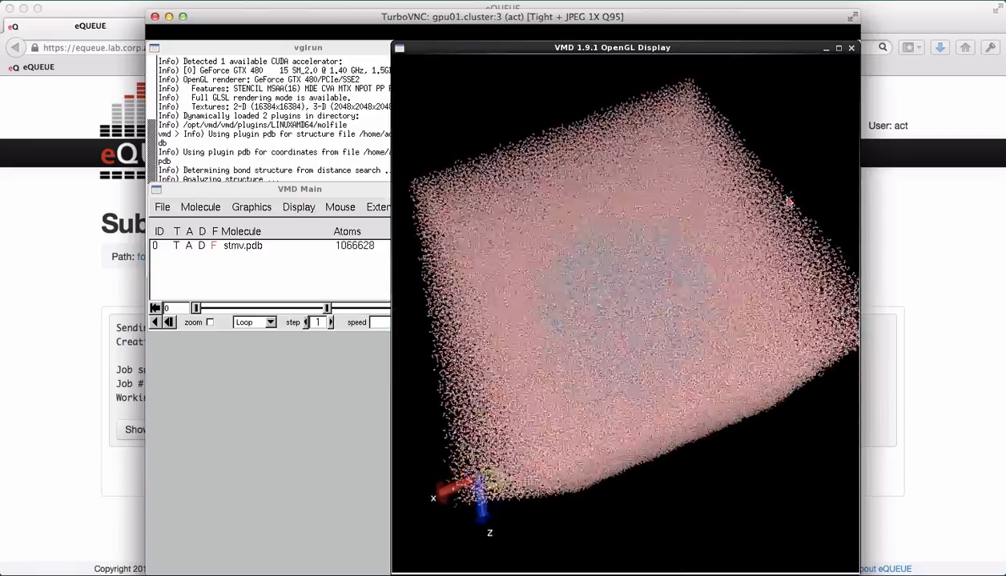
Close the remote viewer and reconnect to the running VMD job from the current jobs, entering the SSH password.
left_click(154, 16)
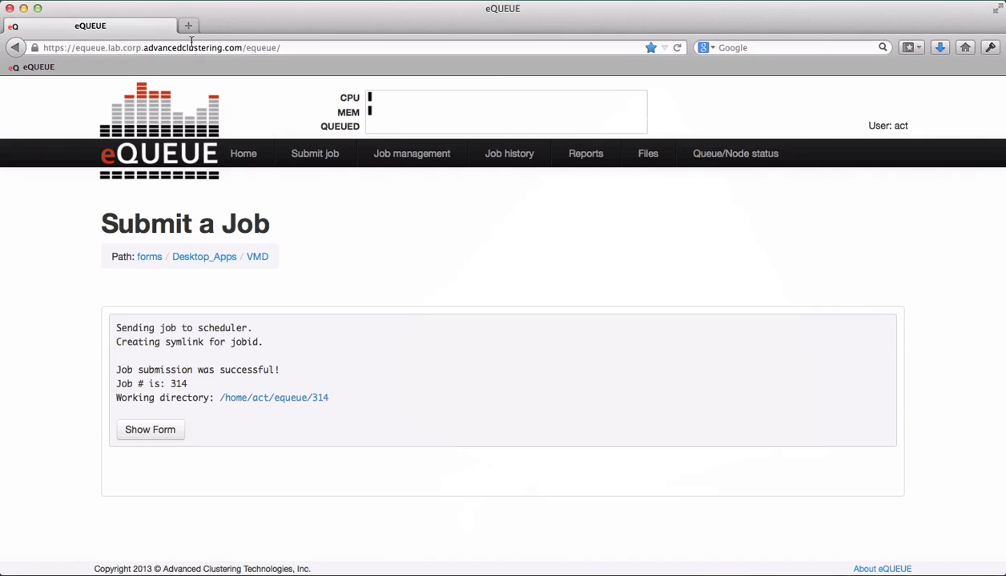
left_click(444, 156)
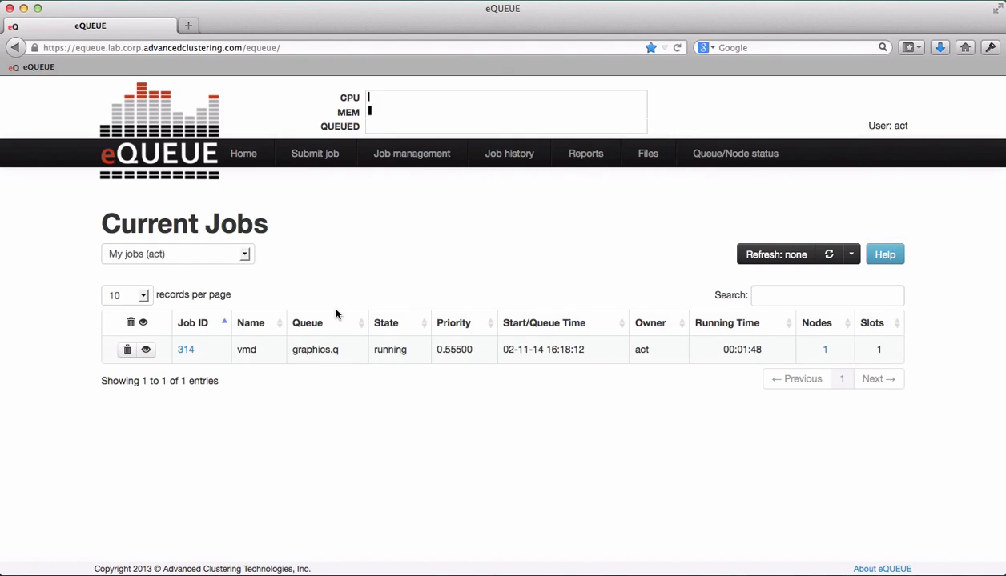
left_click(141, 352)
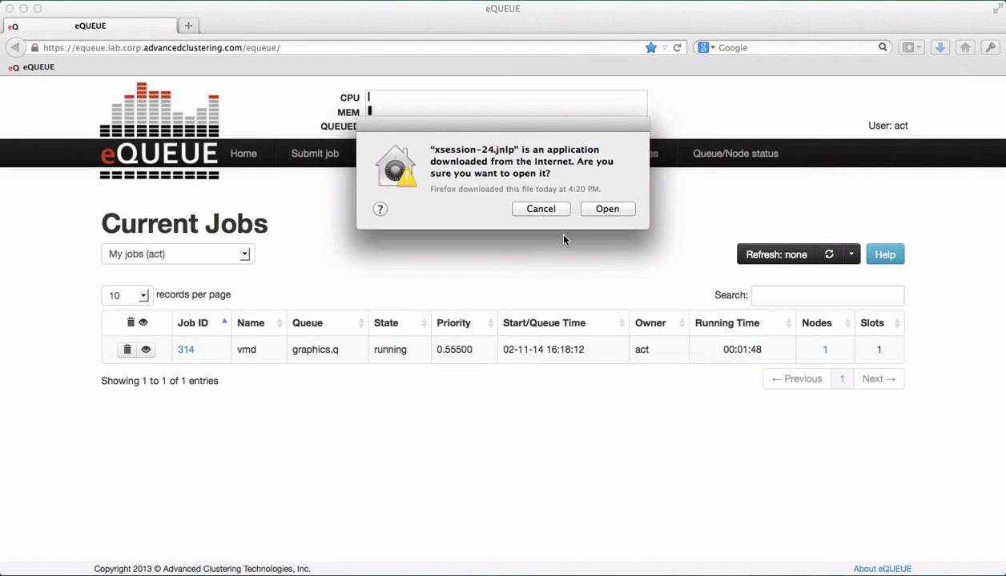
left_click(600, 209)
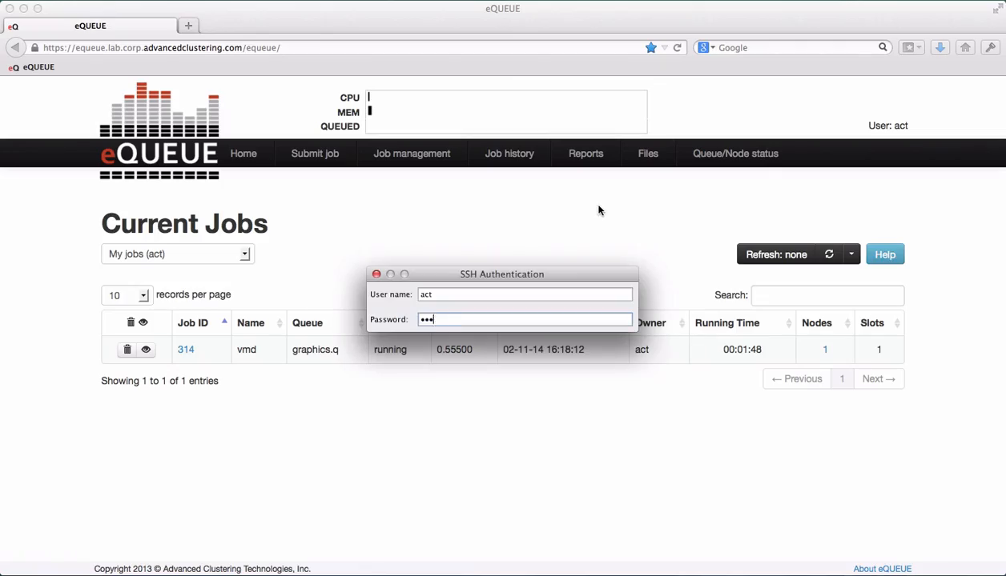
key("Return")
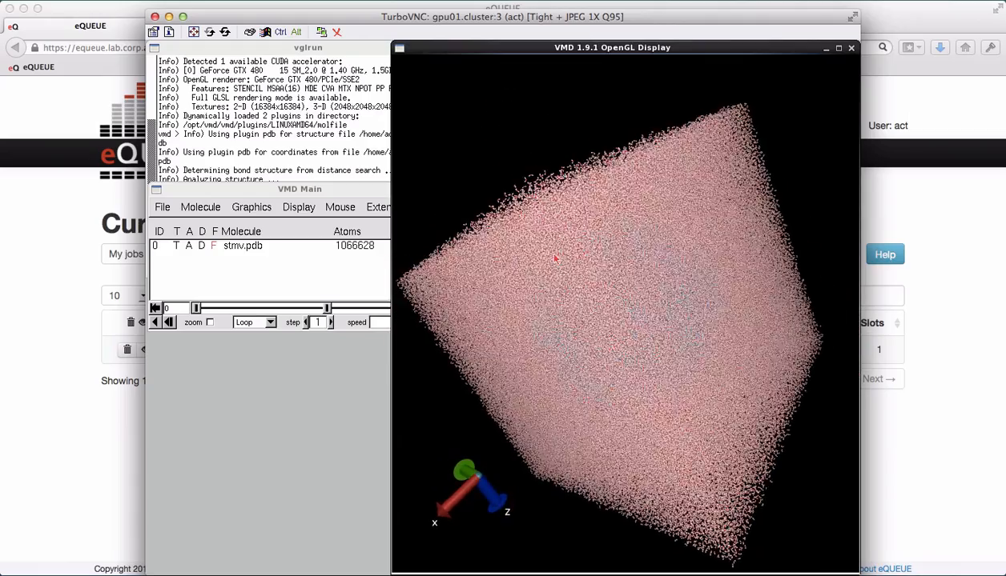
Quit VMD, confirm the exit and dismiss the viewer's notice to end the session.
left_click(161, 207)
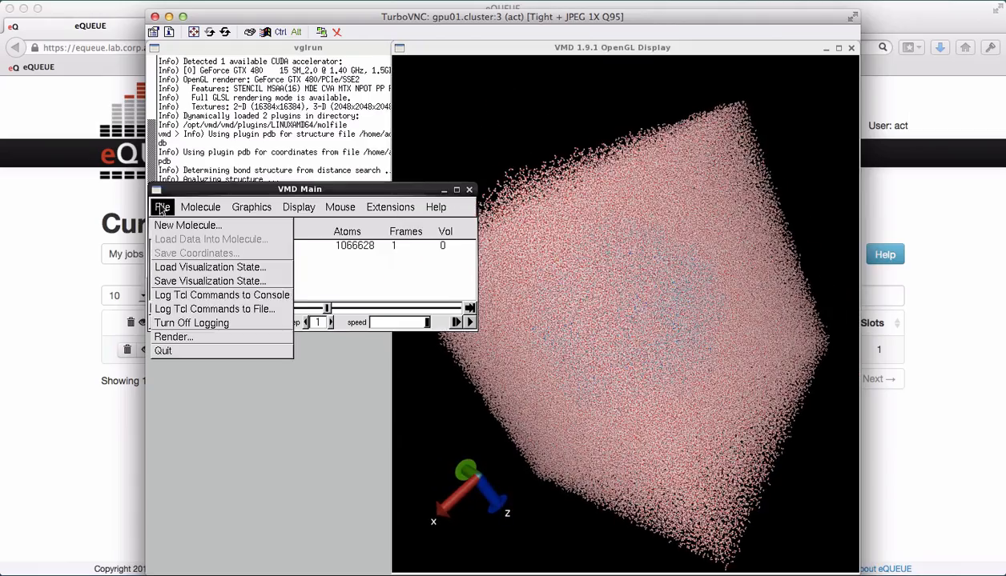
left_click(162, 352)
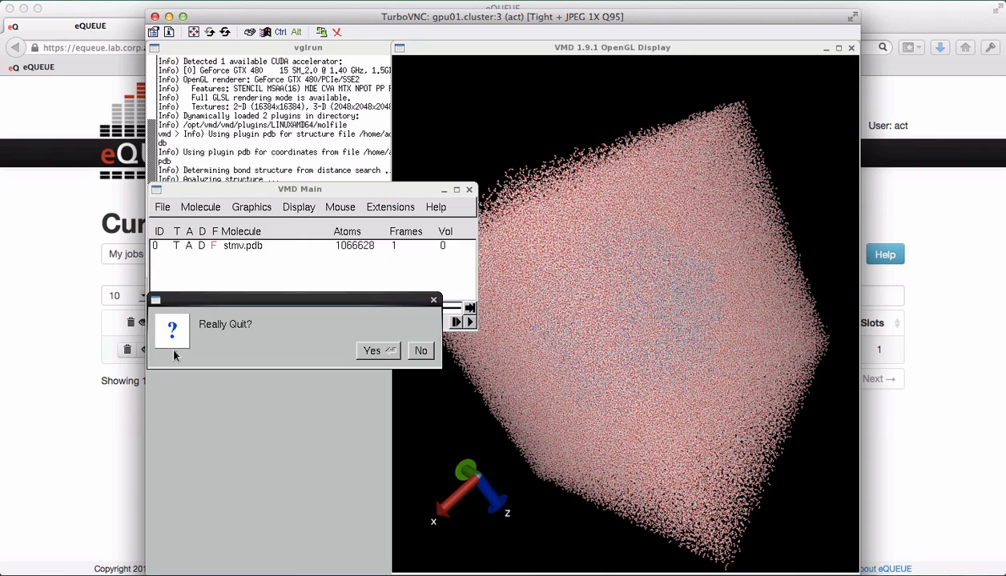
left_click(373, 353)
left_click(587, 325)
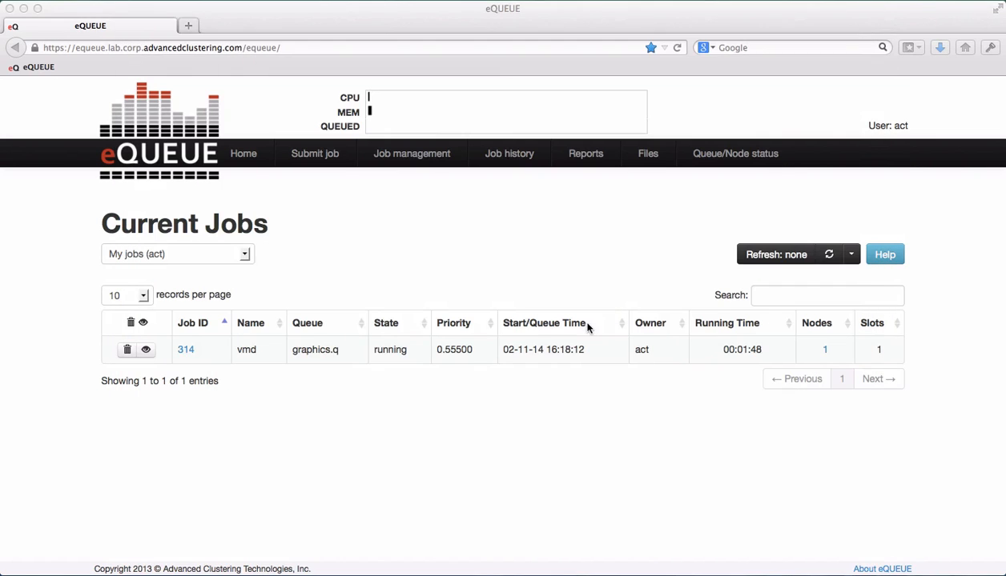
Choose to view pour.xyz from the home directory files in VMD and review the resulting job submission form.
left_click(649, 160)
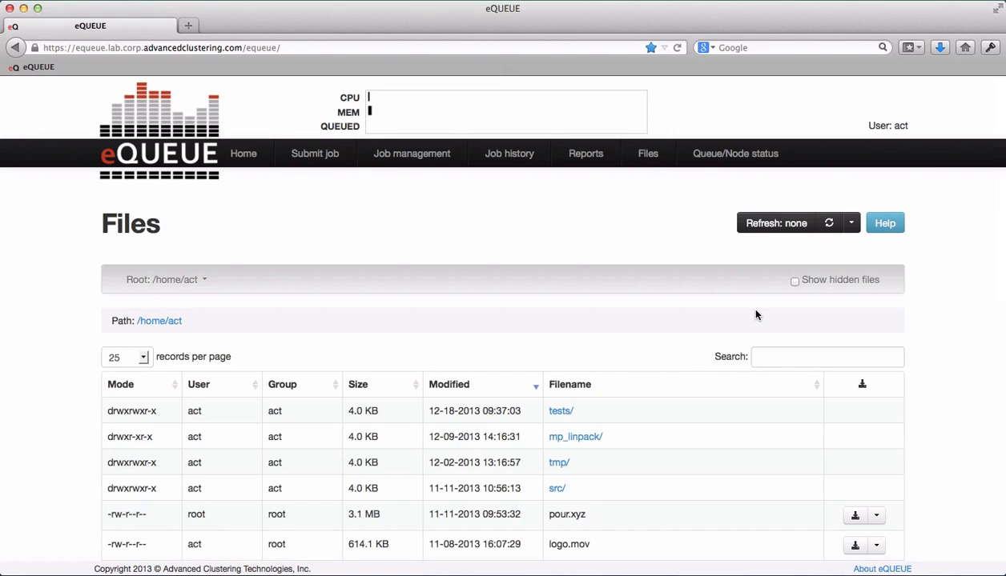
scroll(756, 315, "down", 5)
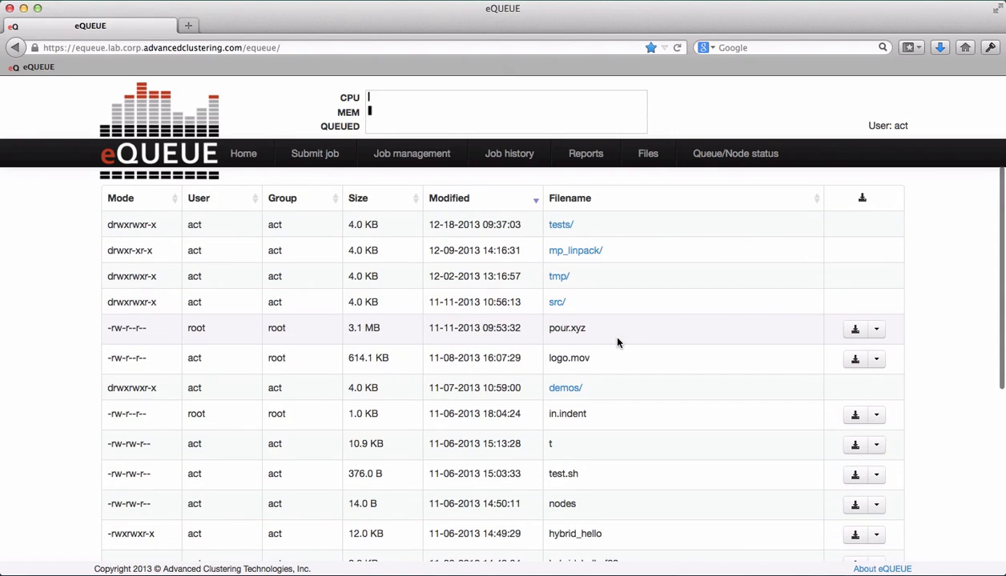
left_click(876, 330)
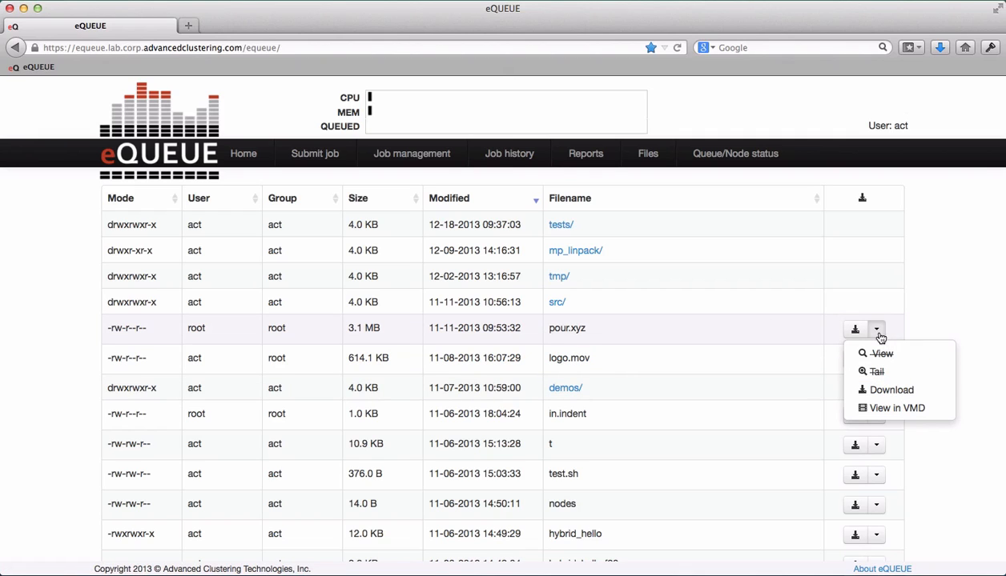
left_click(890, 408)
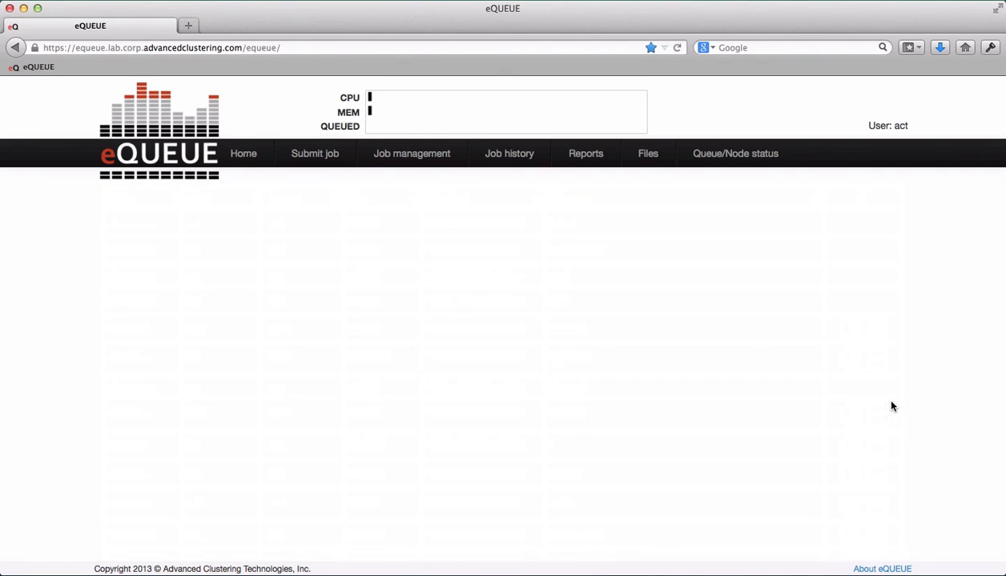
scroll(482, 347, "down", 3)
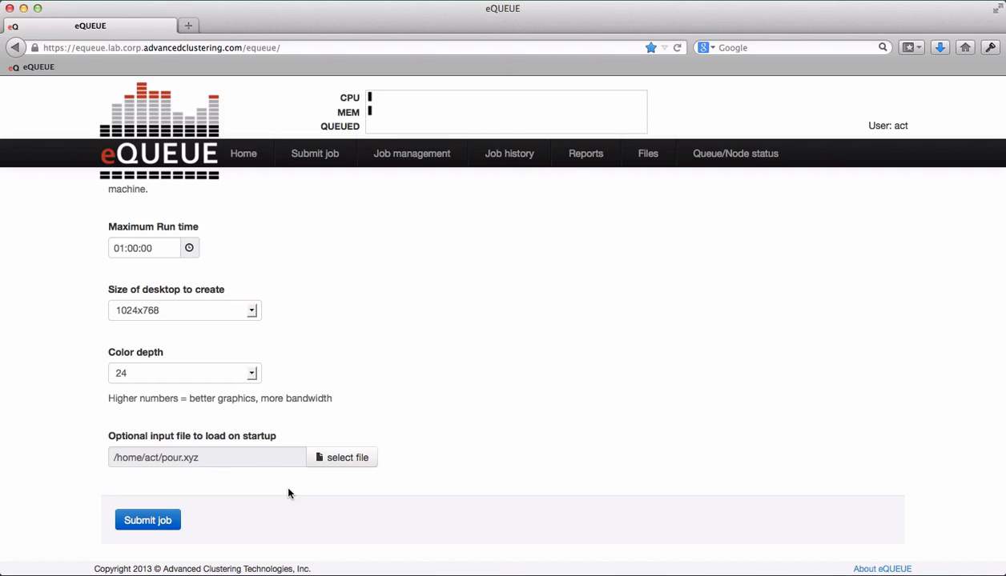
scroll(427, 434, "up", 3)
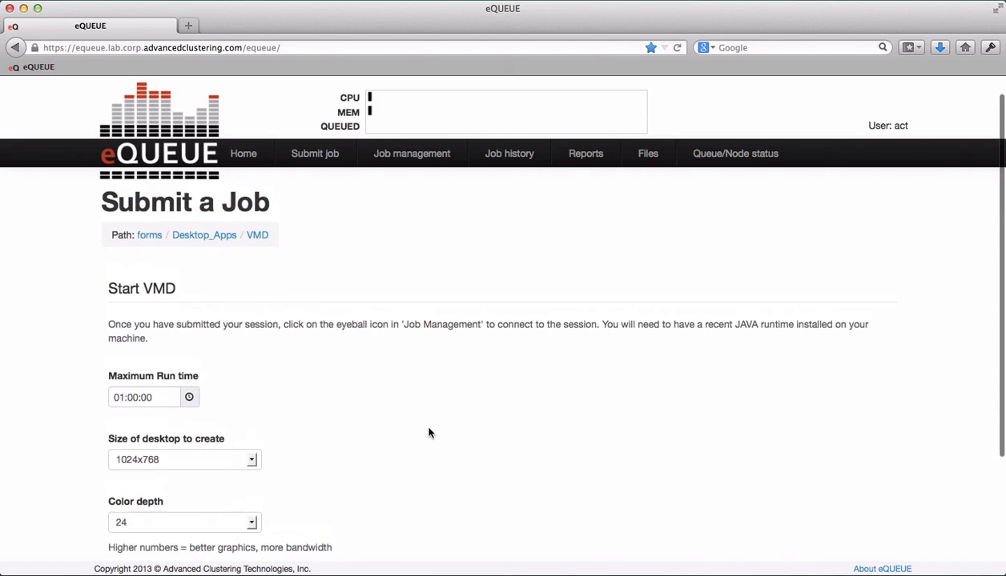
scroll(428, 433, "down", 4)
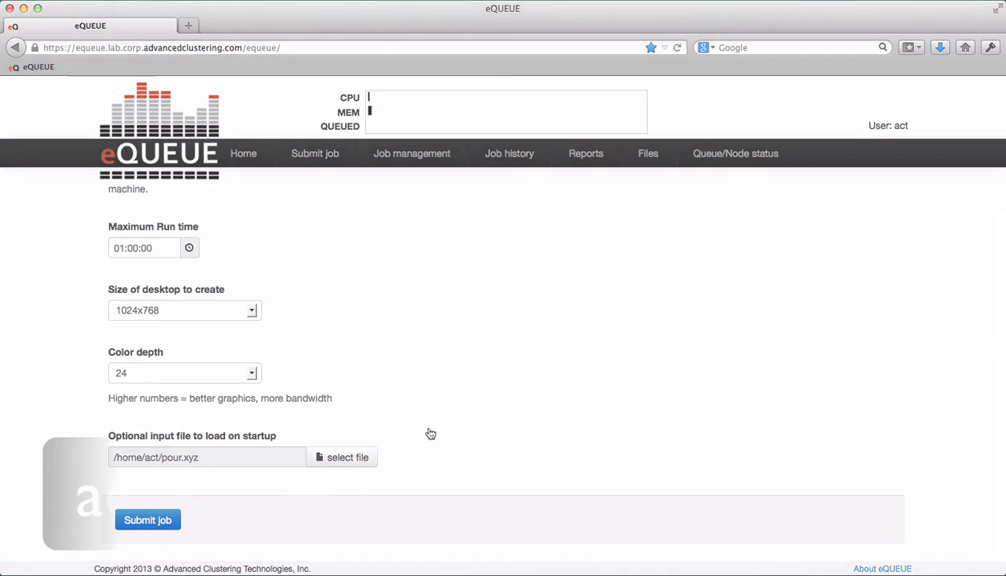